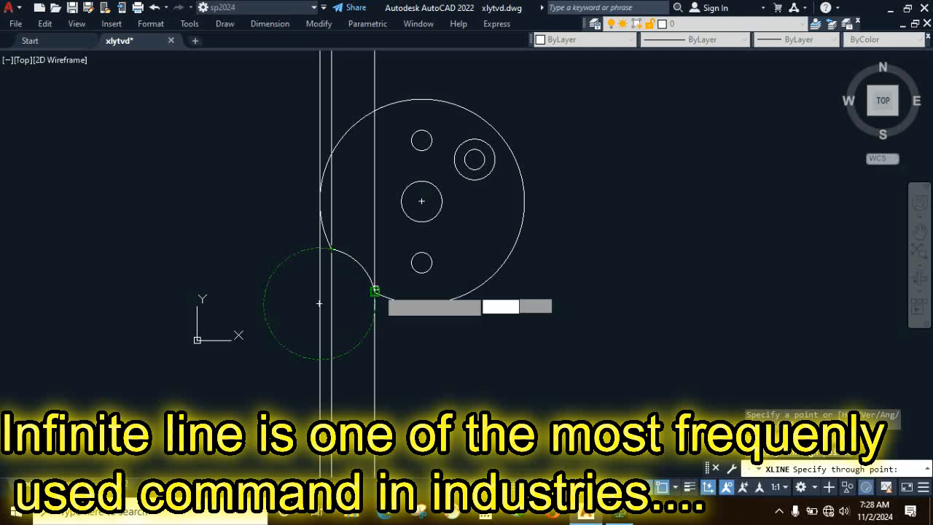
Place vertical construction lines through the notch's lower corner and the left and right quadrants of the central hole and upper small hole
click(375, 291)
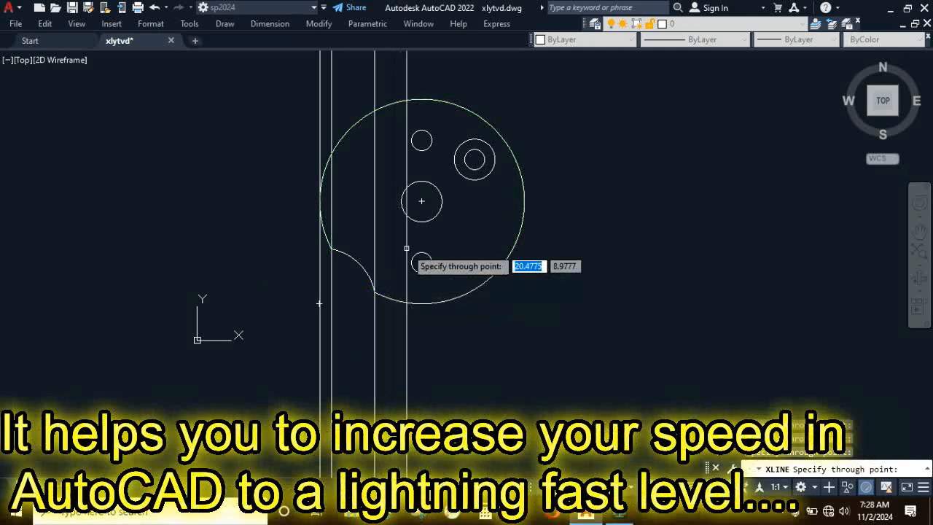
click(402, 202)
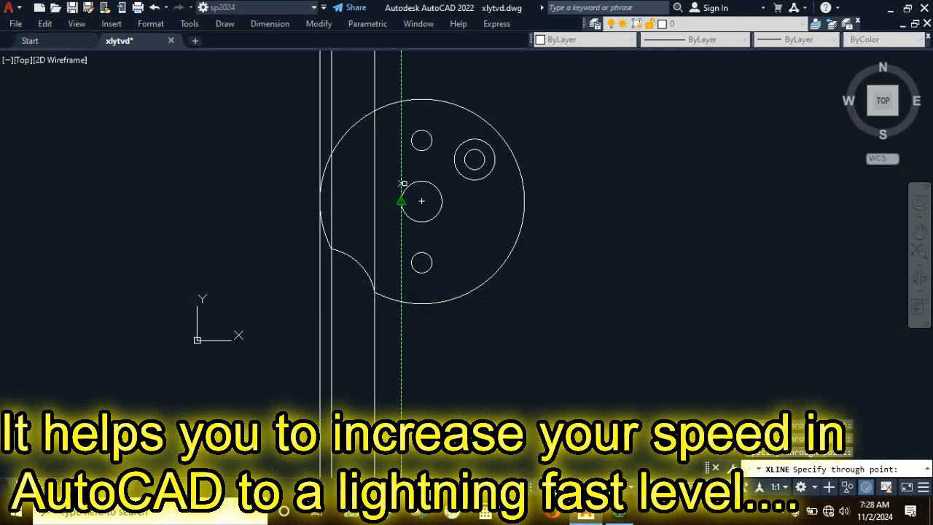
click(412, 139)
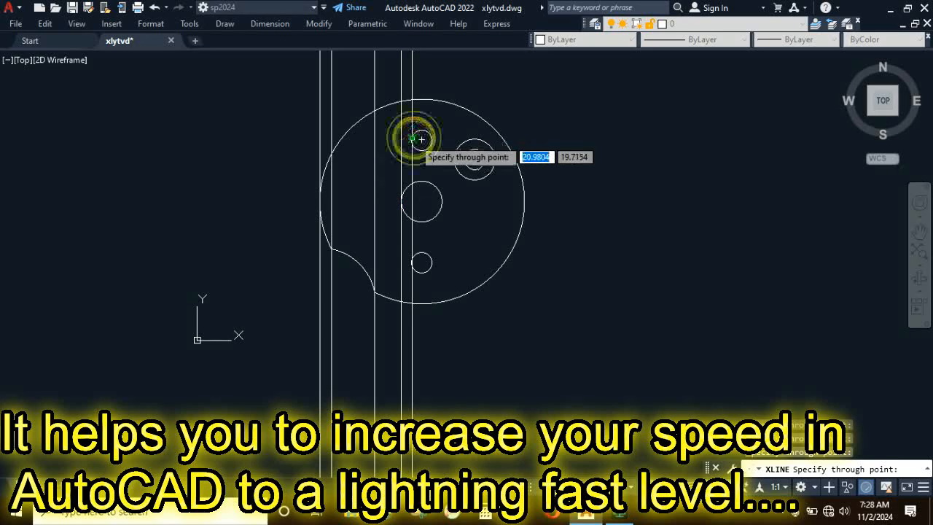
click(442, 201)
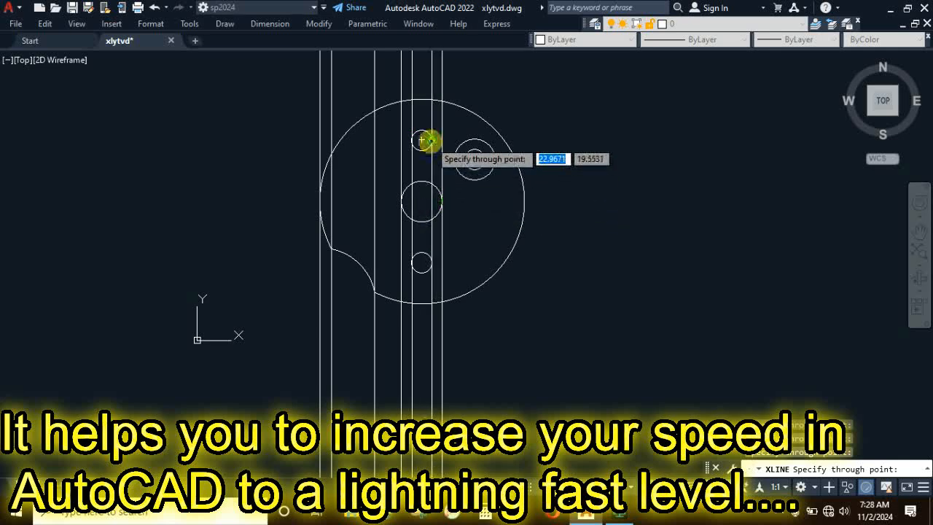
click(432, 140)
Place vertical construction lines through both side quadrants of the two concentric circles and the disc's right quadrant
click(455, 159)
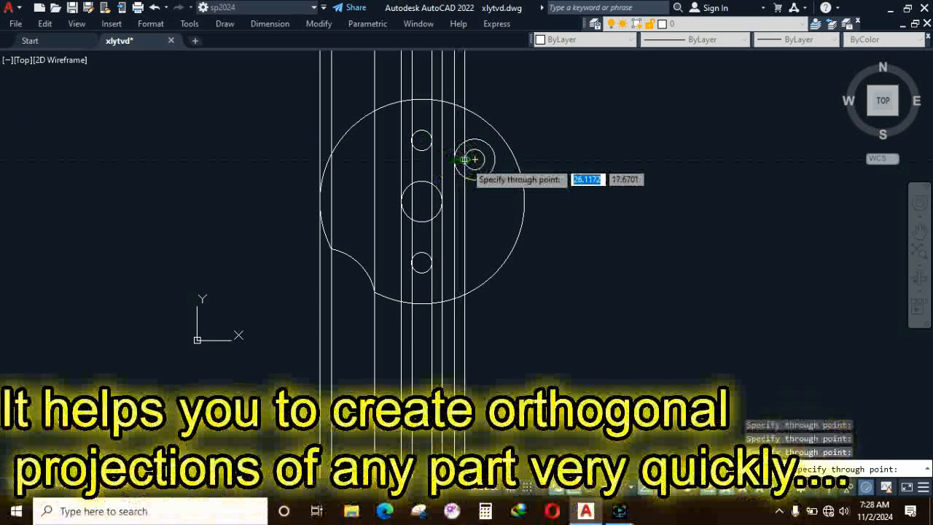
click(474, 159)
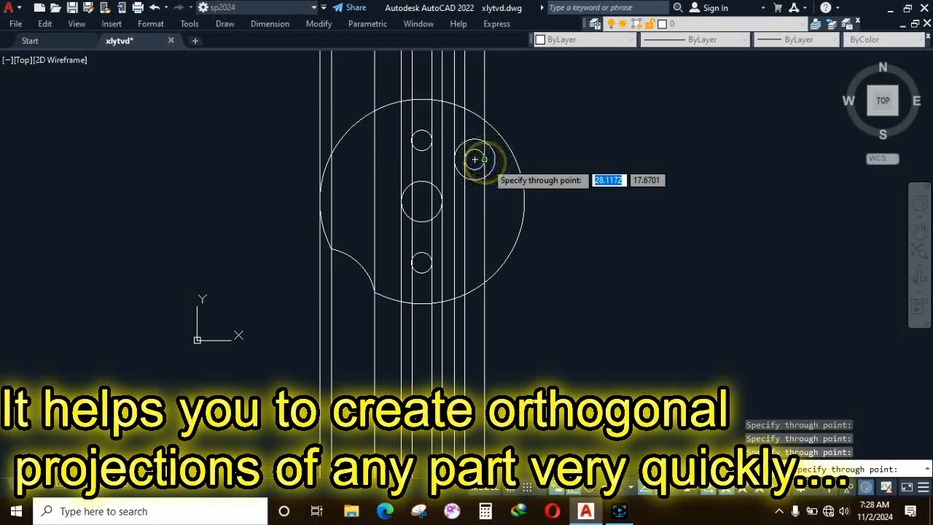
click(474, 158)
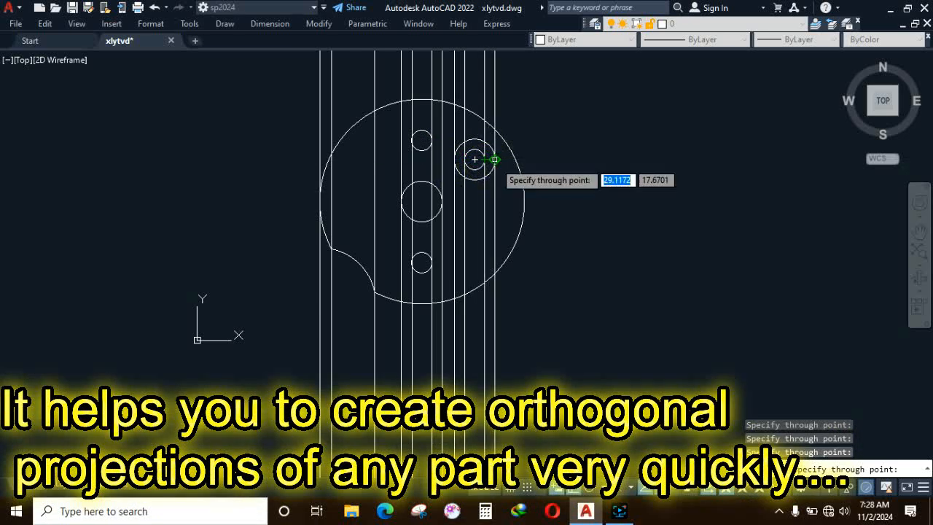
click(524, 201)
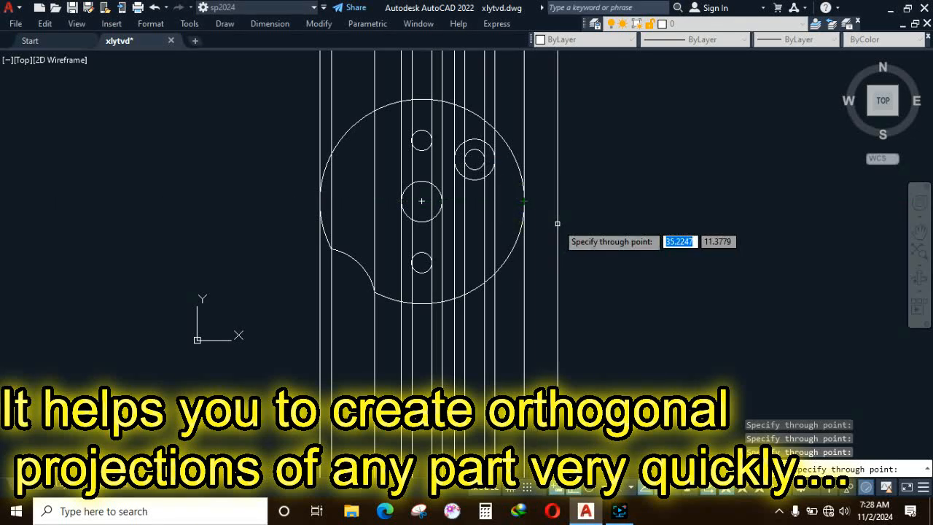
key(Escape)
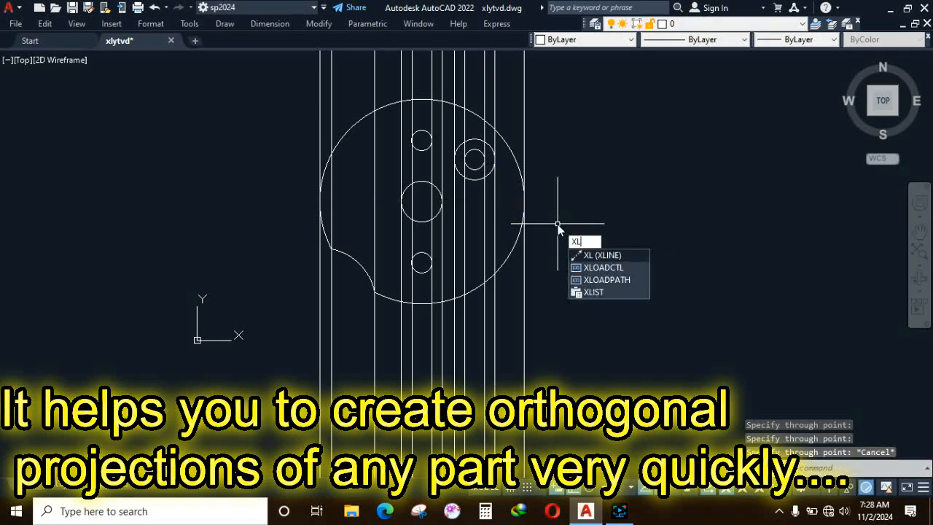
Place horizontal construction lines through the disc's top, the upper small hole's top and bottom, and the central hole's top
key(Return)
text(h)
key(Return)
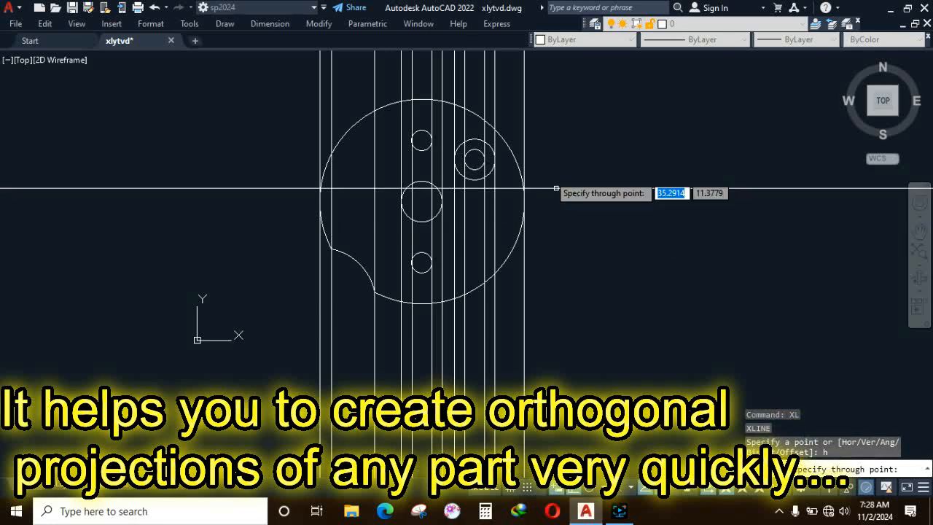
click(422, 100)
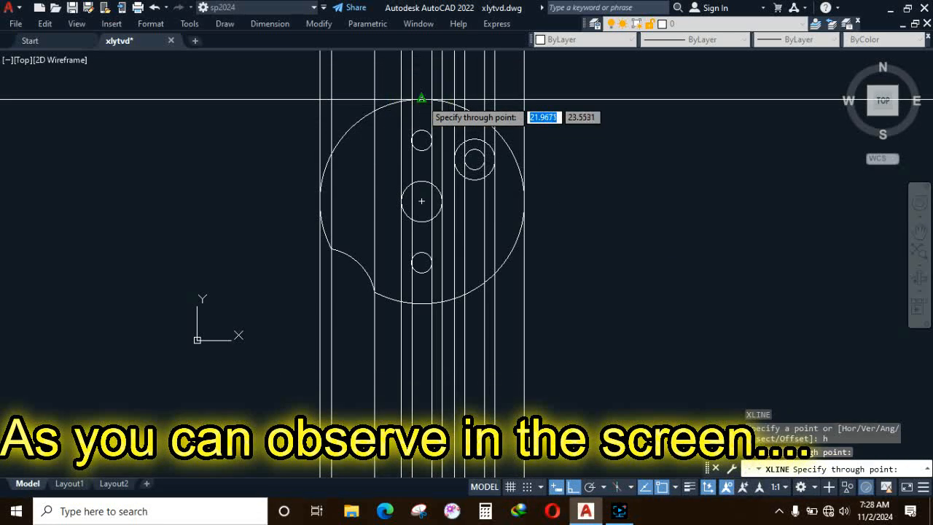
click(422, 131)
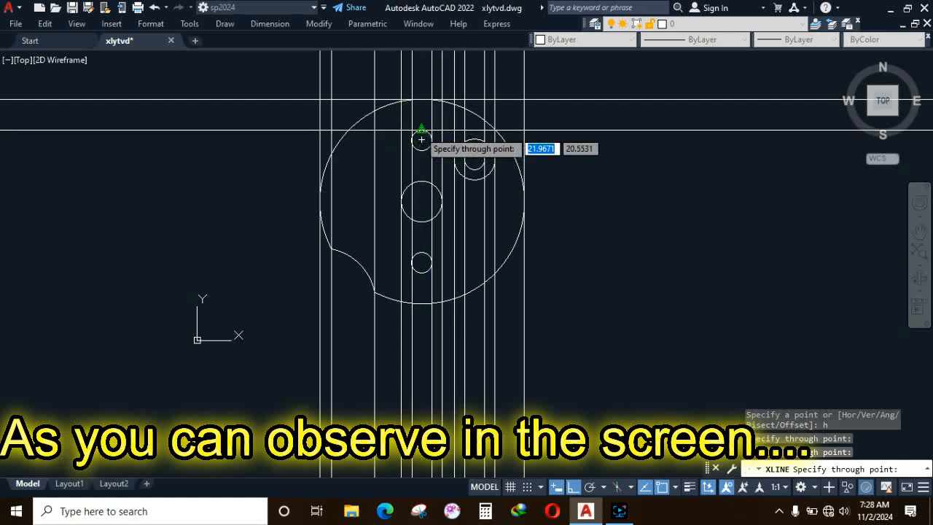
click(421, 149)
click(421, 180)
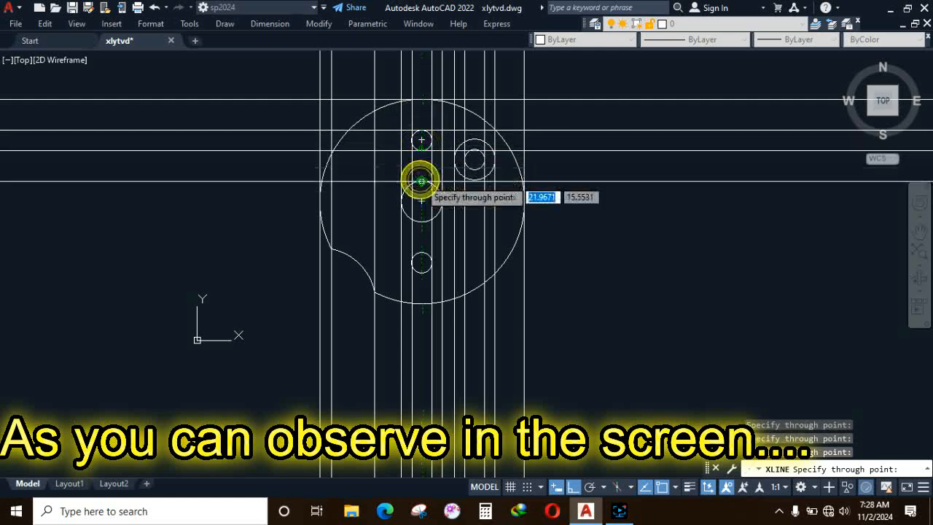
Place horizontal construction lines through the central hole's bottom, the lower small hole's top and bottom, and the disc's bottom
click(423, 222)
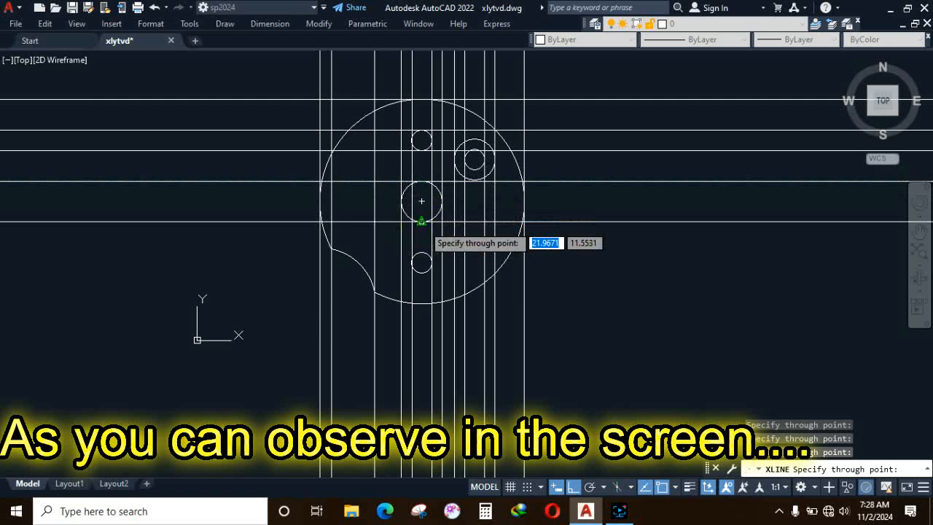
click(421, 253)
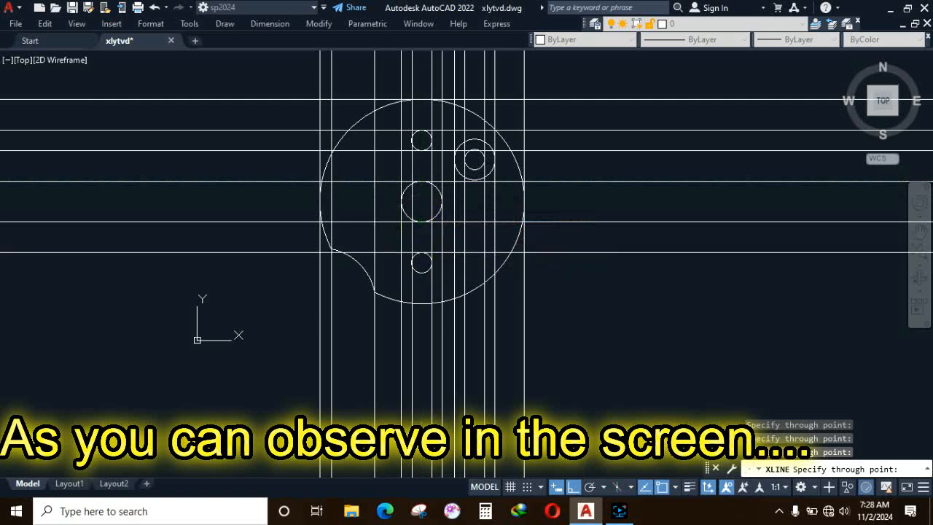
click(422, 273)
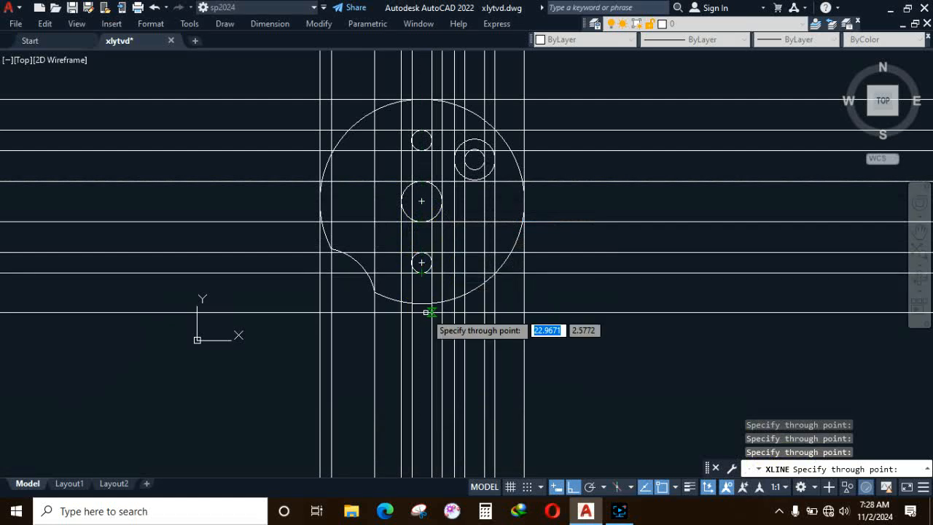
click(421, 304)
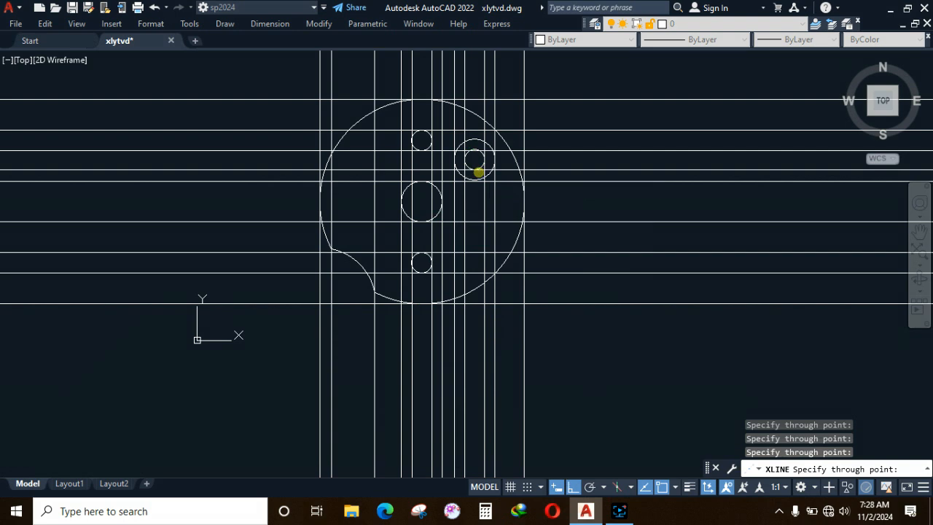
Add horizontal construction lines at the inner concentric circle's top and bottom, and erase the nearly coincident line at the upper small hole's bottom
click(475, 169)
scroll(477, 159, down, 3)
scroll(477, 159, up, 8)
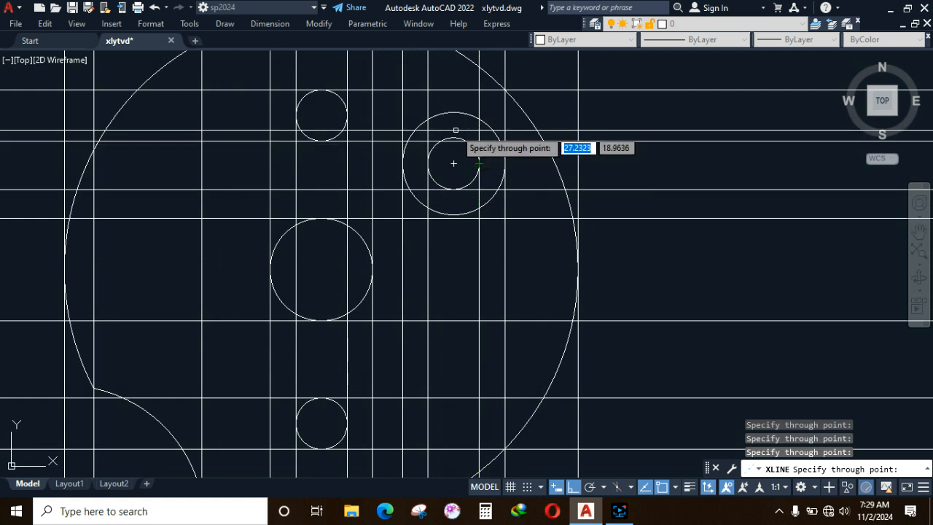
key(Escape)
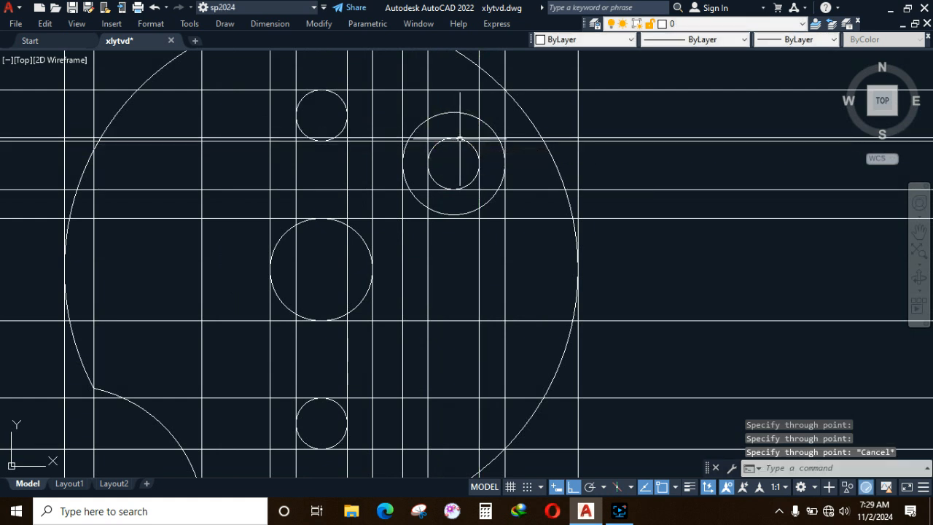
click(523, 140)
key(Delete)
Draw a horizontal line below the disc, spanning from the leftmost to the rightmost vertical construction line
scroll(514, 179, down, 4)
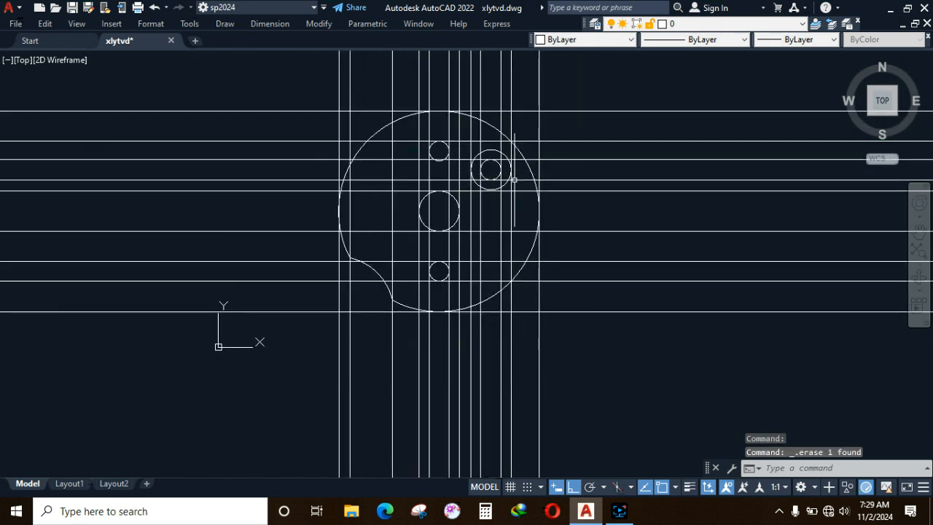
scroll(559, 270, down, 4)
scroll(622, 298, up, 4)
scroll(429, 152, down, 4)
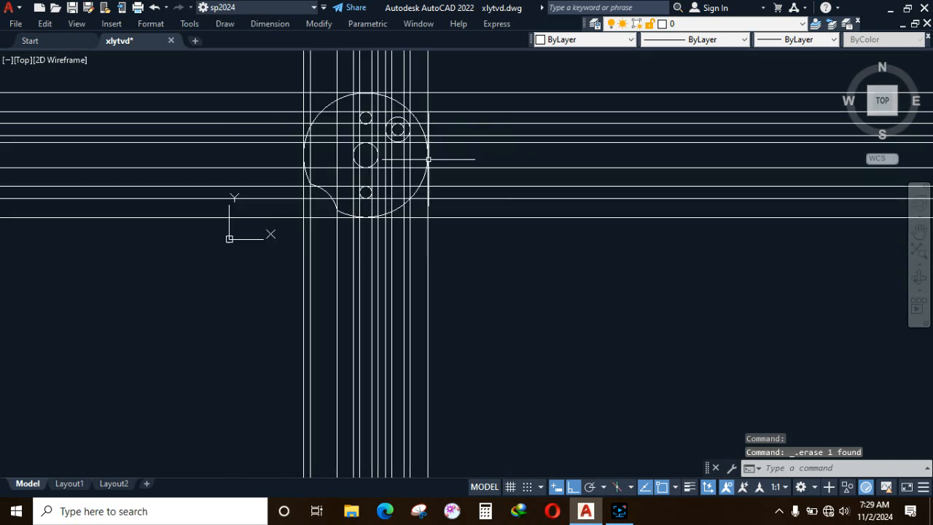
scroll(364, 127, up, 2)
scroll(410, 118, up, 2)
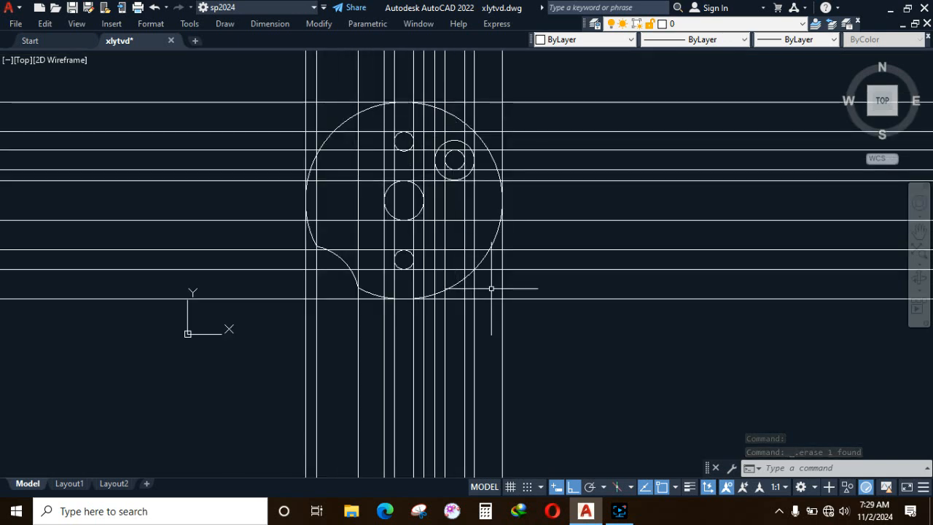
text(l)
key(Return)
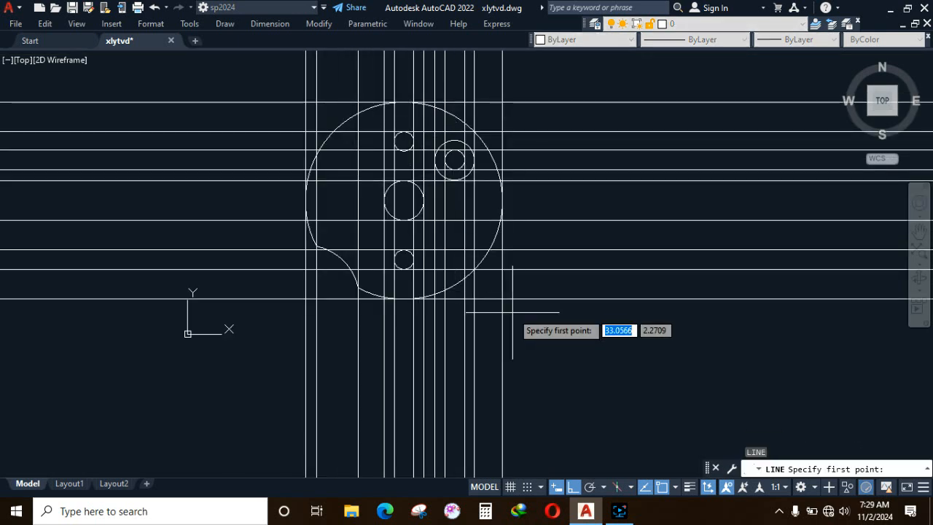
click(306, 359)
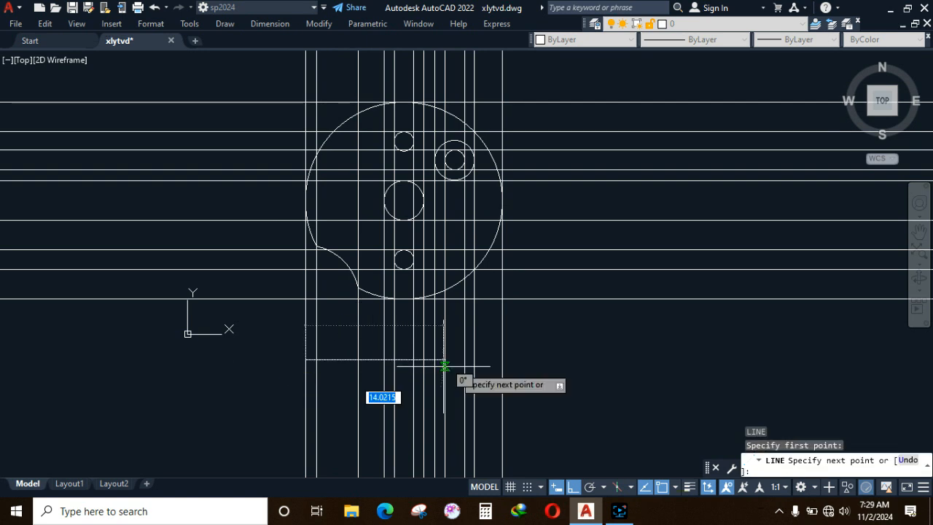
click(503, 359)
key(Escape)
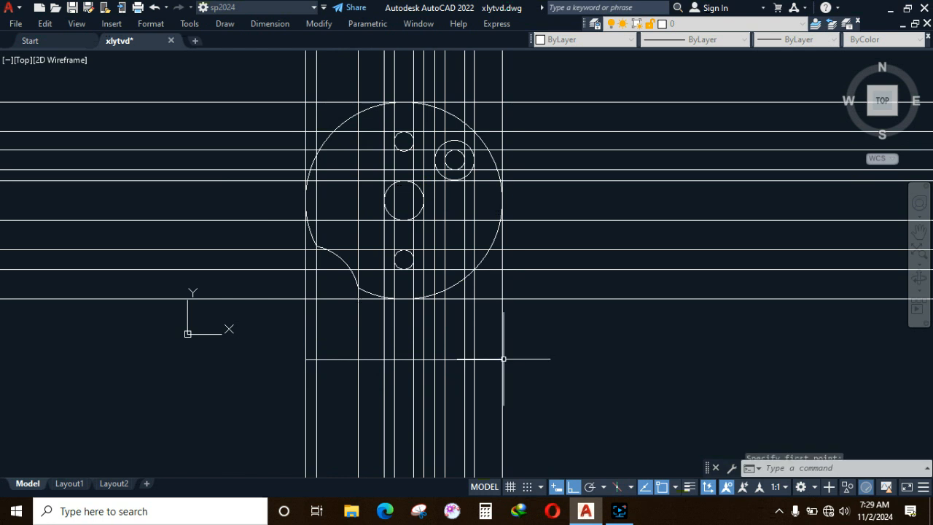
Draw a vertical line to the right of the disc, spanning from the uppermost to the lowest horizontal construction line
key(Return)
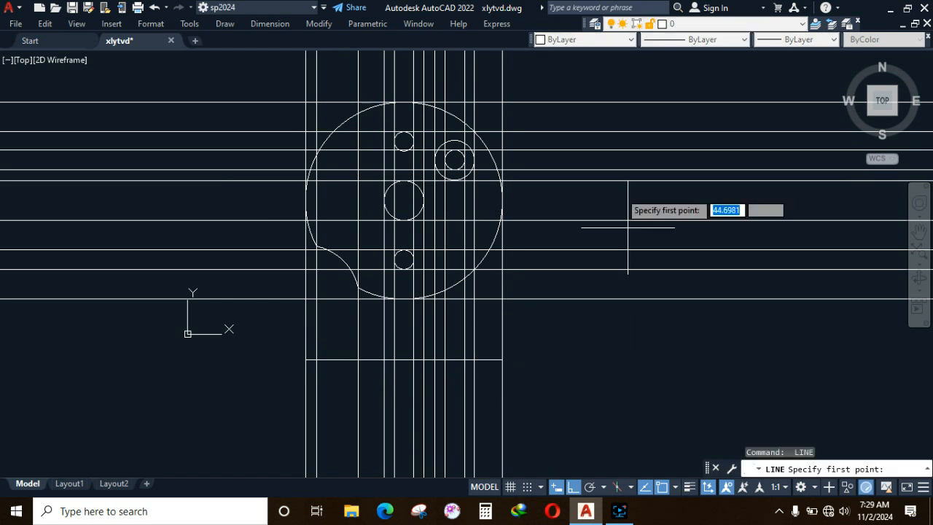
click(571, 102)
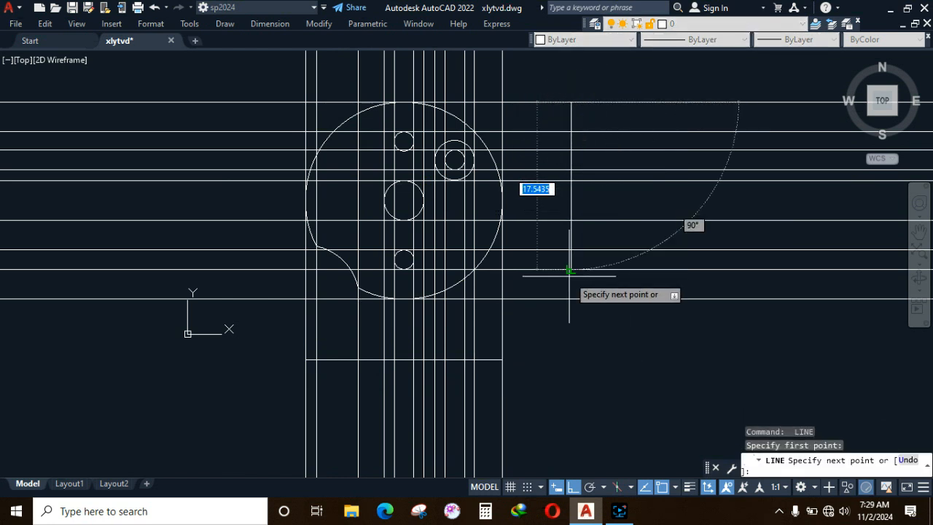
click(571, 298)
key(Escape)
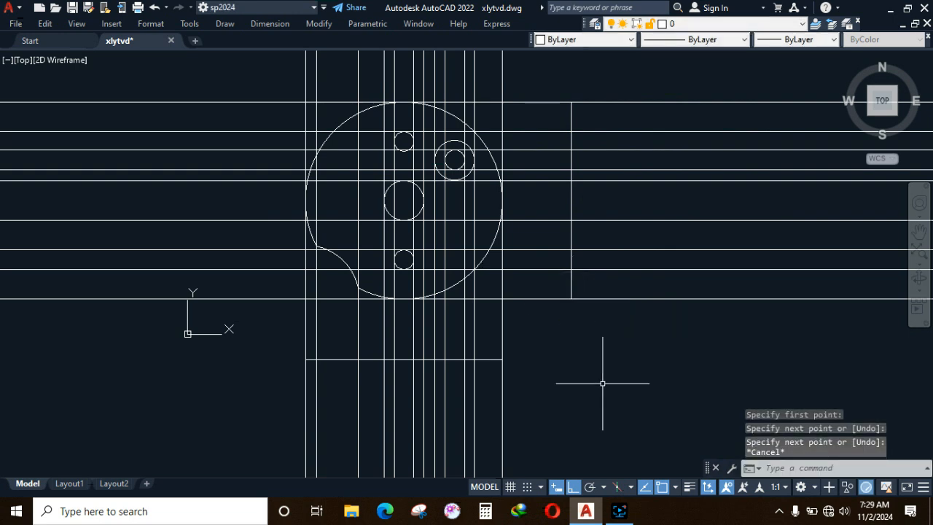
Offset the horizontal line below the disc 5 units downward and the vertical line beside it 5 units to the right
text(o)
key(Return)
text(5)
key(Return)
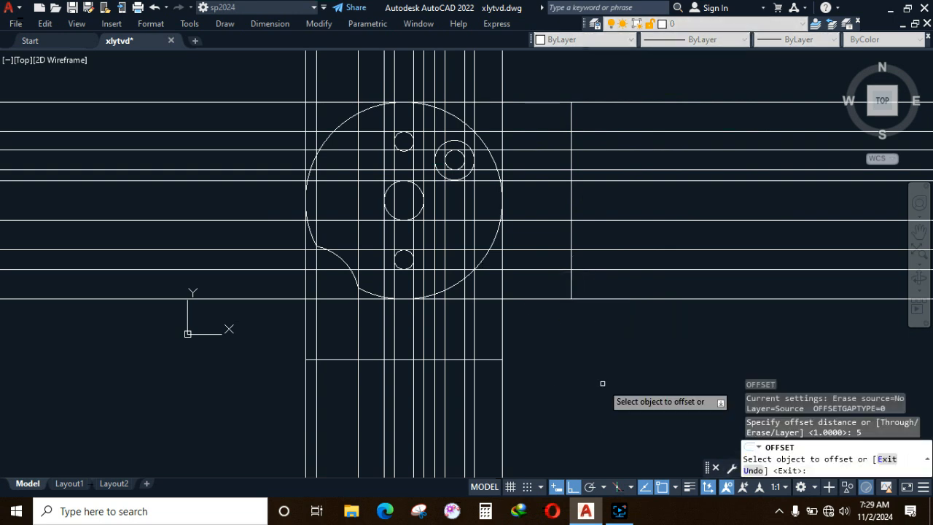
click(491, 360)
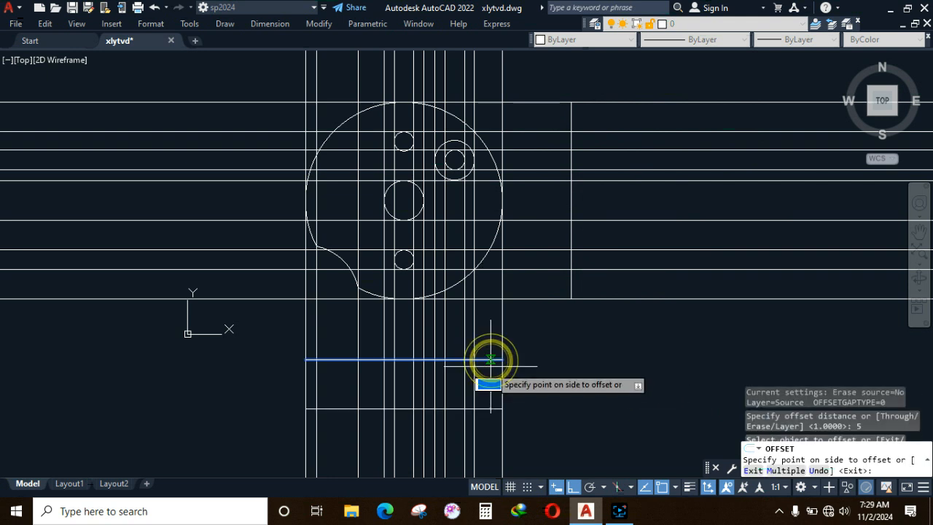
click(490, 376)
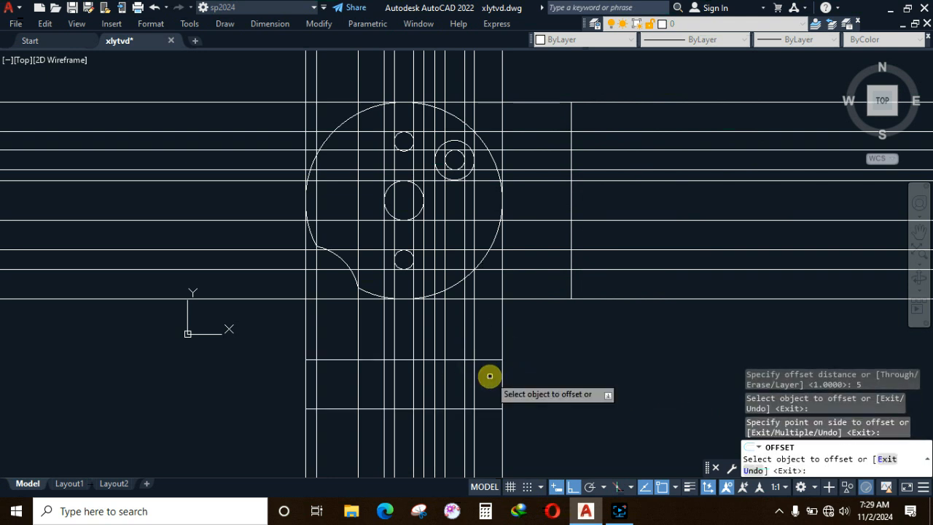
click(572, 286)
click(650, 291)
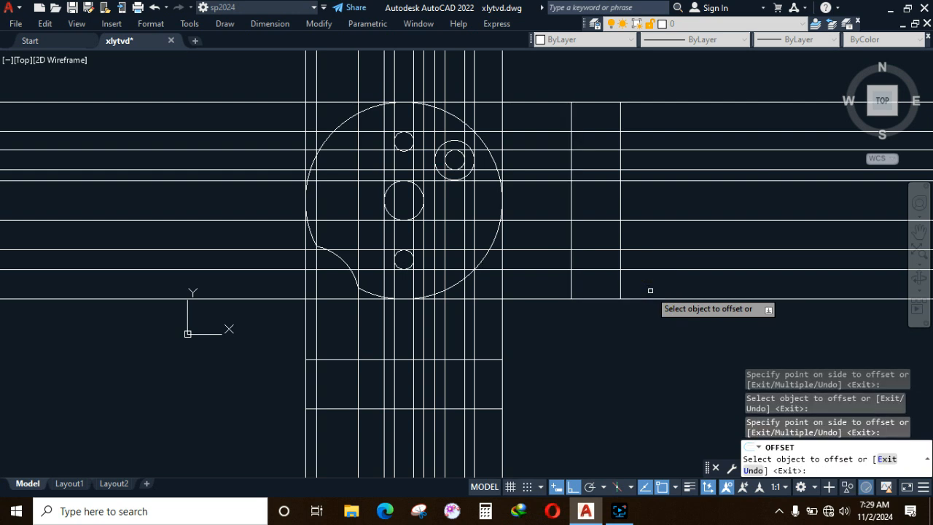
key(Escape)
Trim away the construction line segments in the gaps between the disc and its two projected views, below and beside it
scroll(583, 355, down, 2)
scroll(583, 354, up, 2)
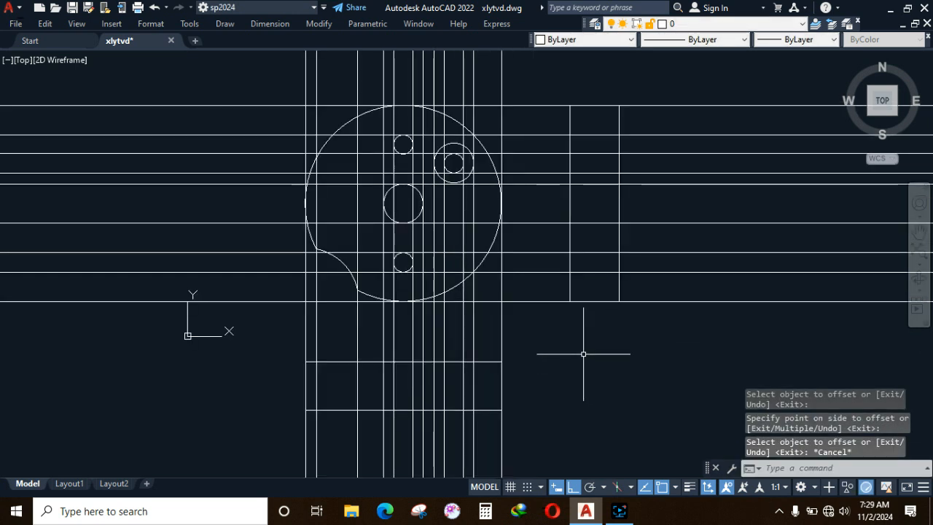
text(tr)
key(space)
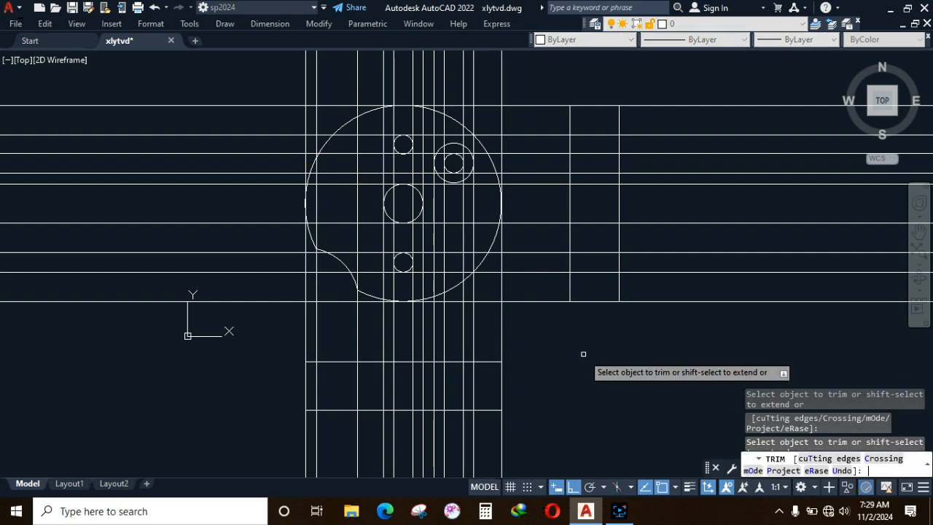
click(537, 327)
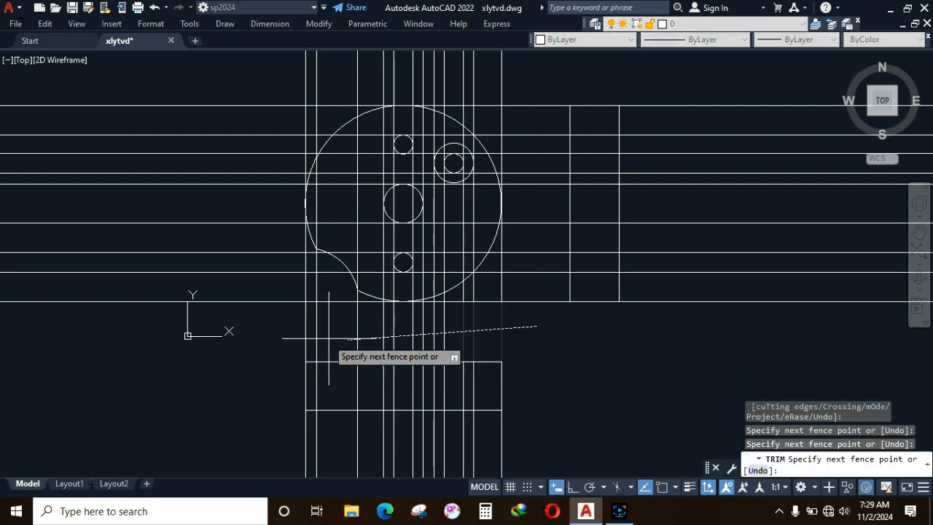
click(278, 335)
click(533, 324)
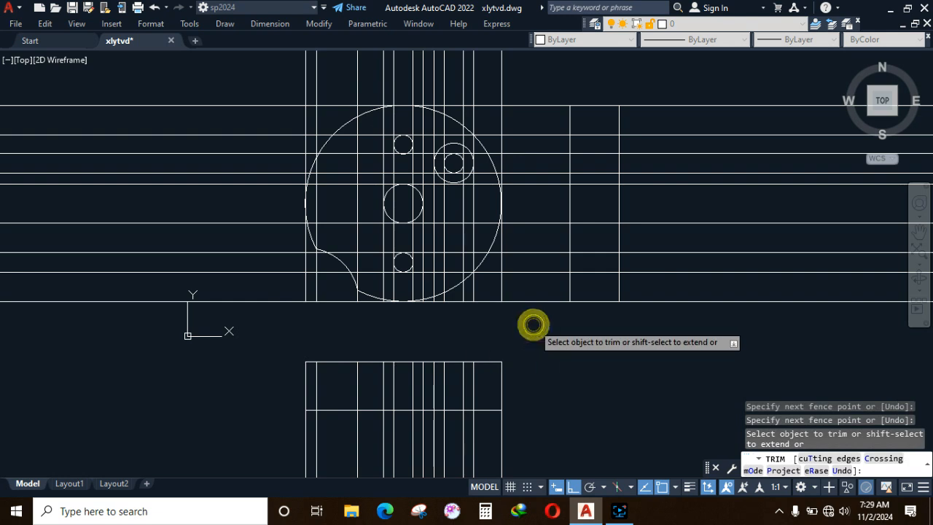
click(542, 89)
key(Return)
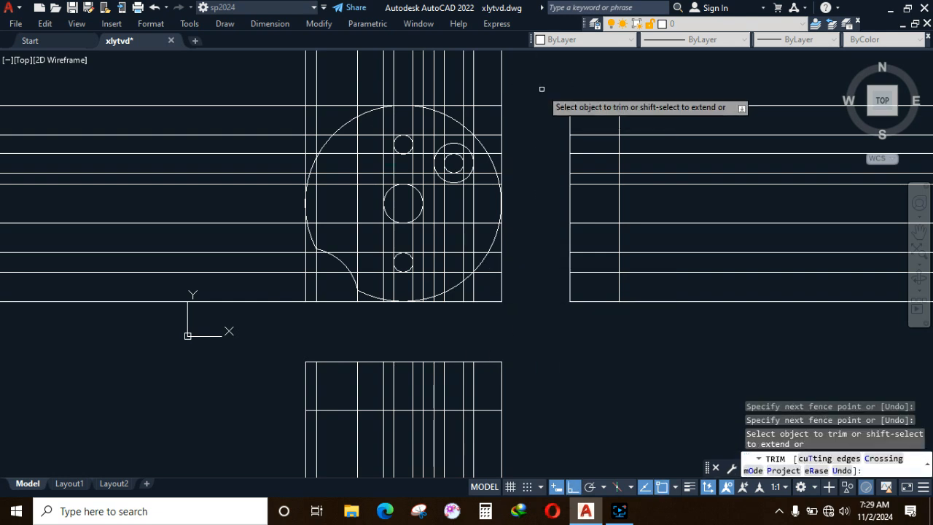
Trim the construction lines extending beyond the side view's right edge and below the lower view's bottom edge
click(673, 339)
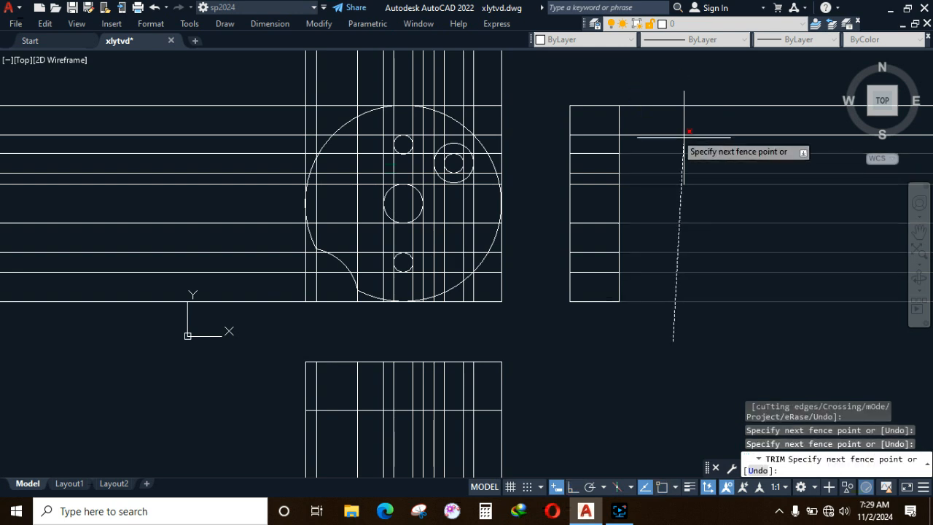
click(684, 133)
key(Return)
scroll(689, 182, down, 2)
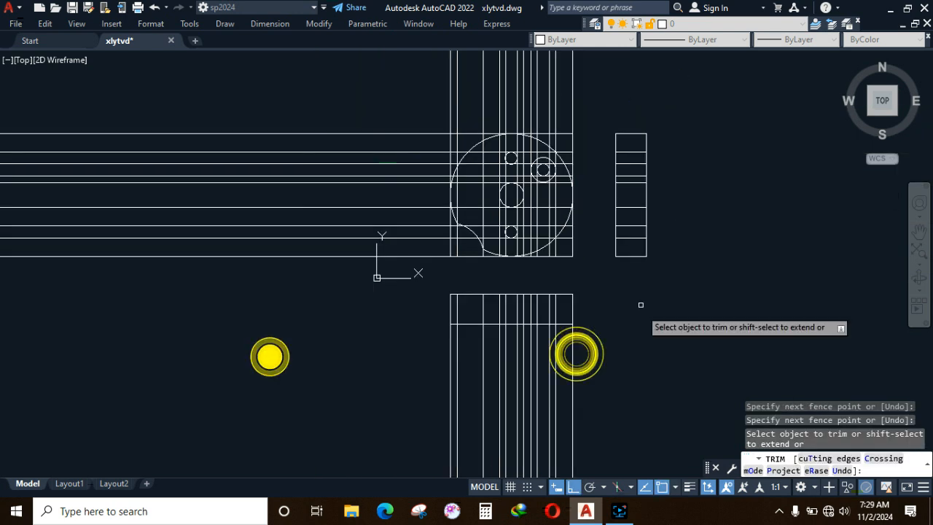
scroll(641, 305, up, 2)
click(578, 354)
click(394, 356)
key(Return)
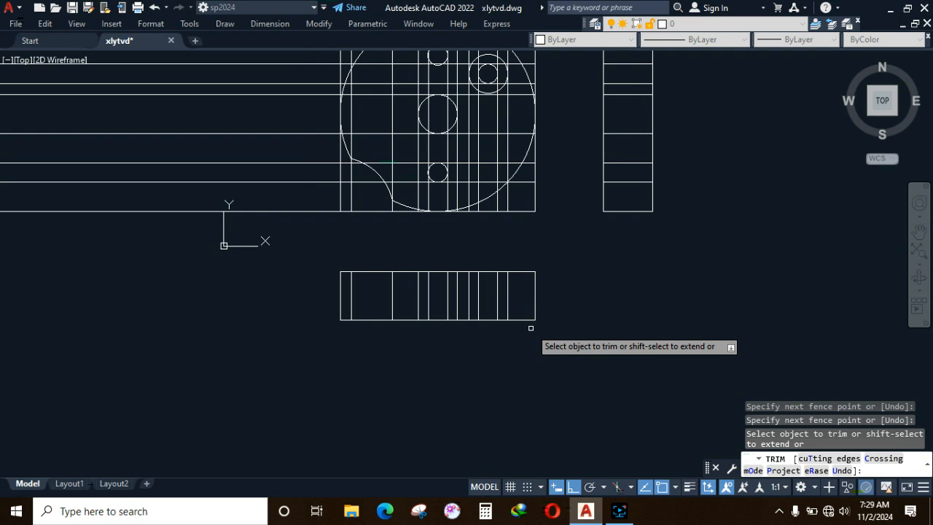
scroll(547, 329, down, 3)
key(Escape)
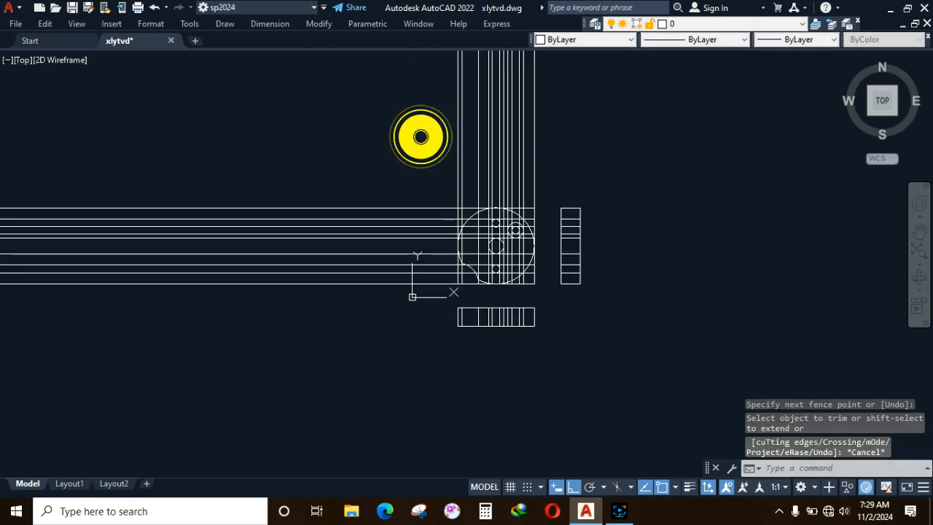
Erase the remaining vertical and horizontal construction lines crossing the disc, keeping the disc and both projected views
click(421, 136)
key(Delete)
click(367, 334)
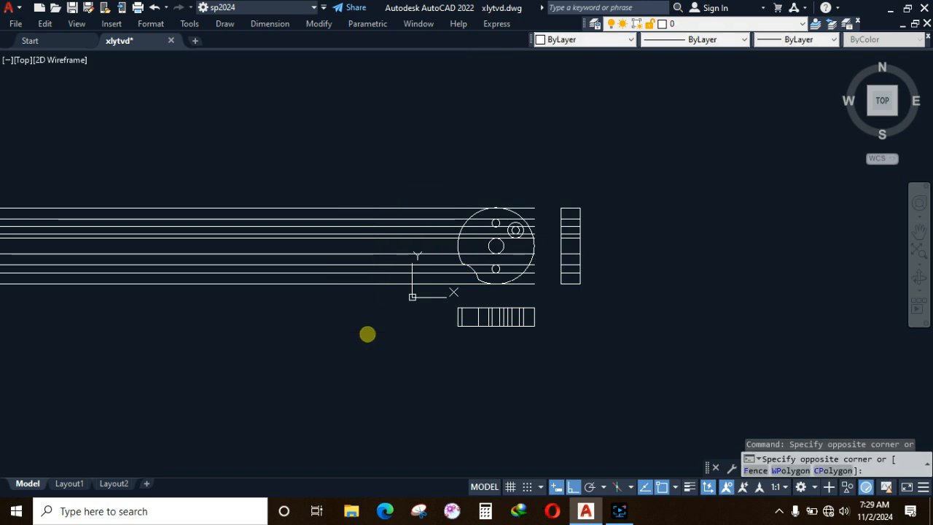
click(303, 150)
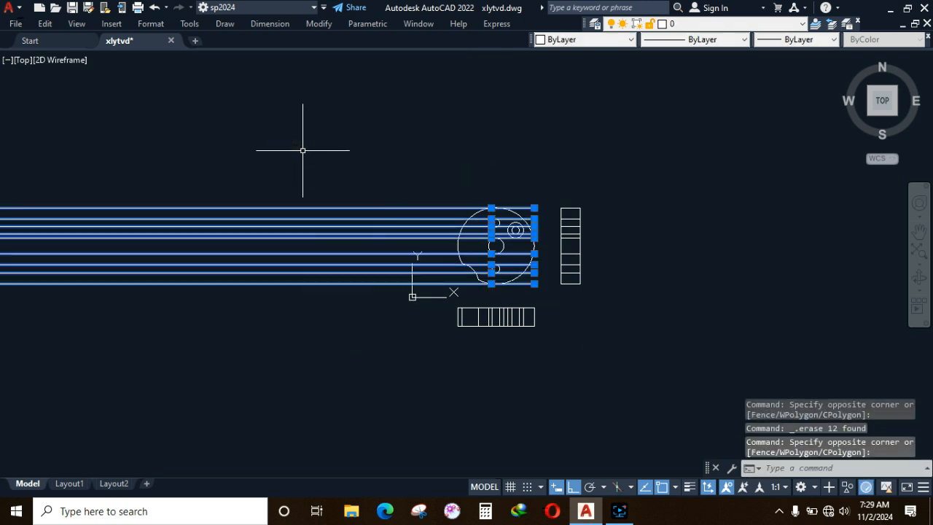
key(Delete)
scroll(496, 285, up, 4)
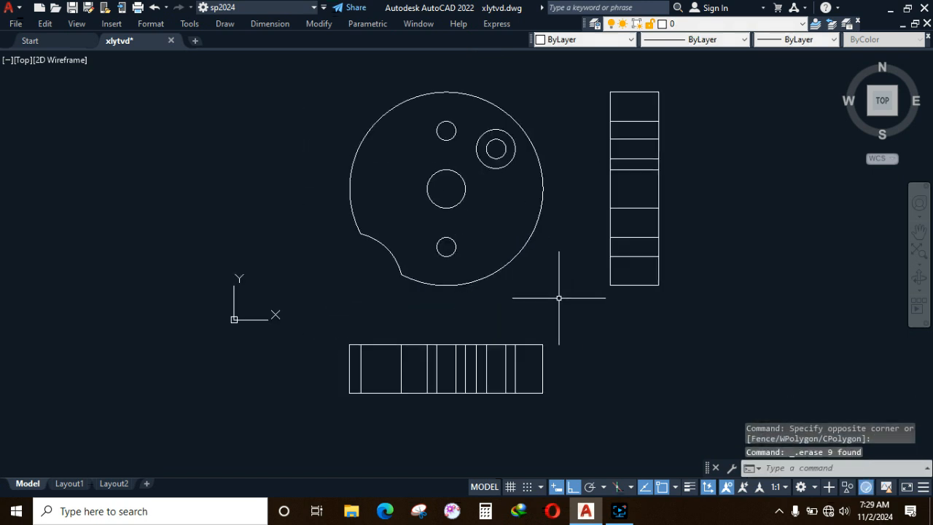
scroll(556, 307, up, 2)
scroll(544, 315, down, 2)
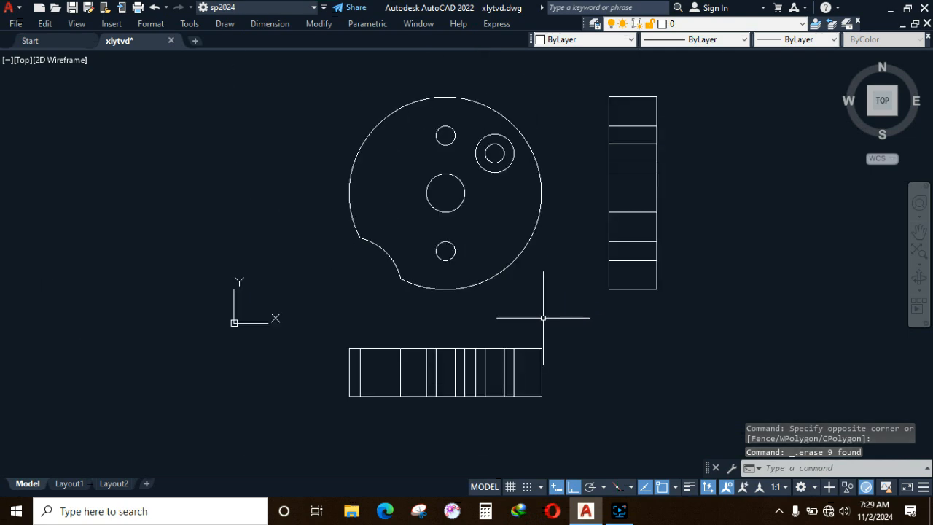
Assign the dashed ACAD_ISO02W100 linetype to the leftmost interior vertical line of the lower view
click(361, 369)
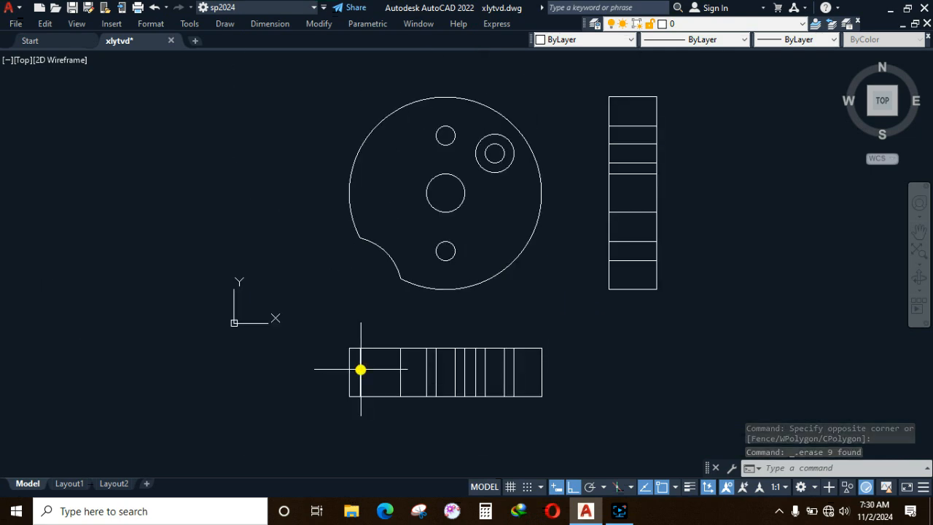
click(736, 43)
click(716, 75)
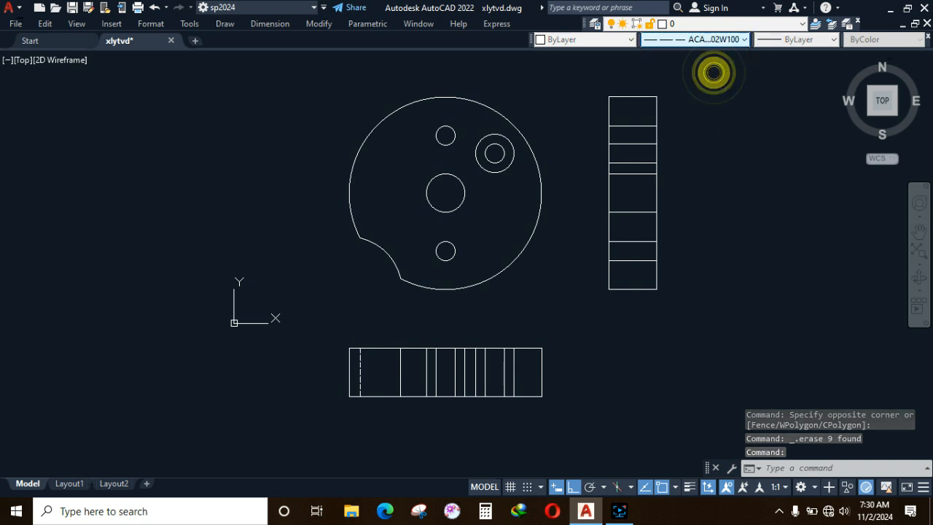
key(Escape)
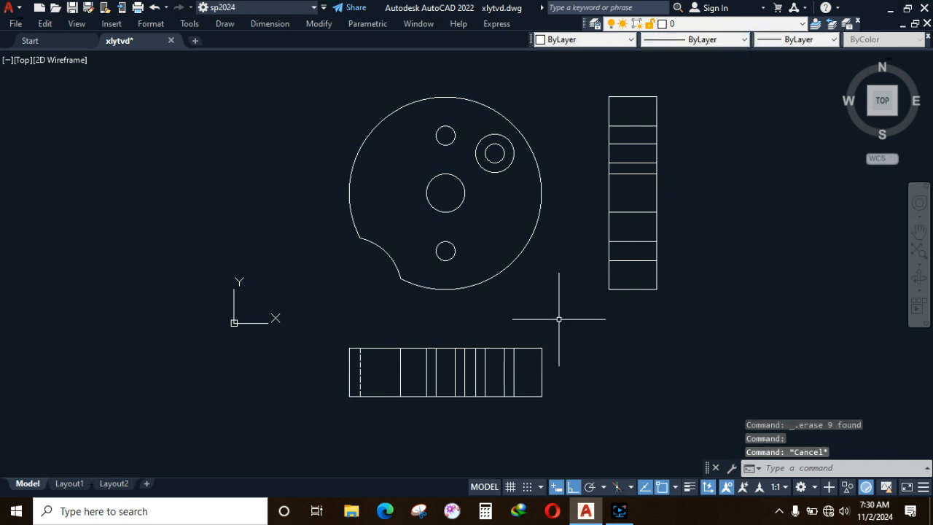
Match the dashed line's properties onto the remaining interior lines of the lower view and all interior lines of the side view
text(ma)
key(Return)
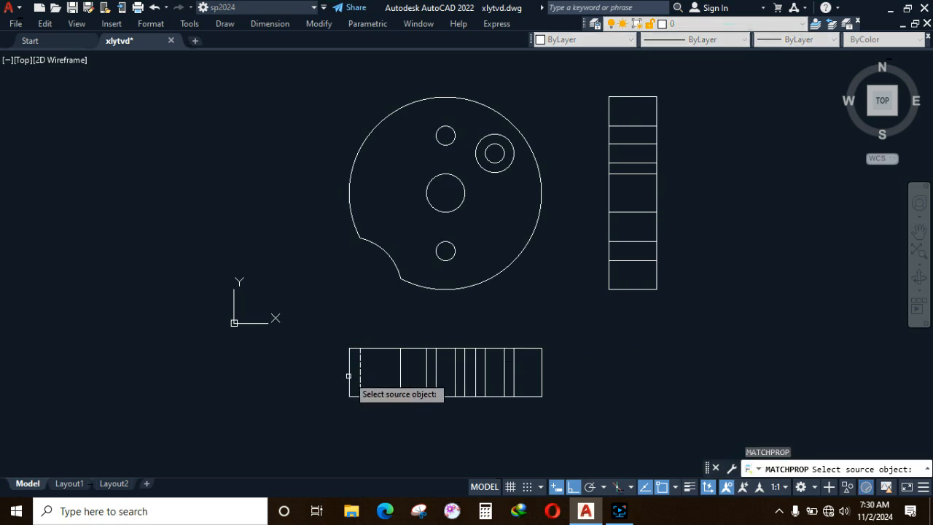
click(361, 368)
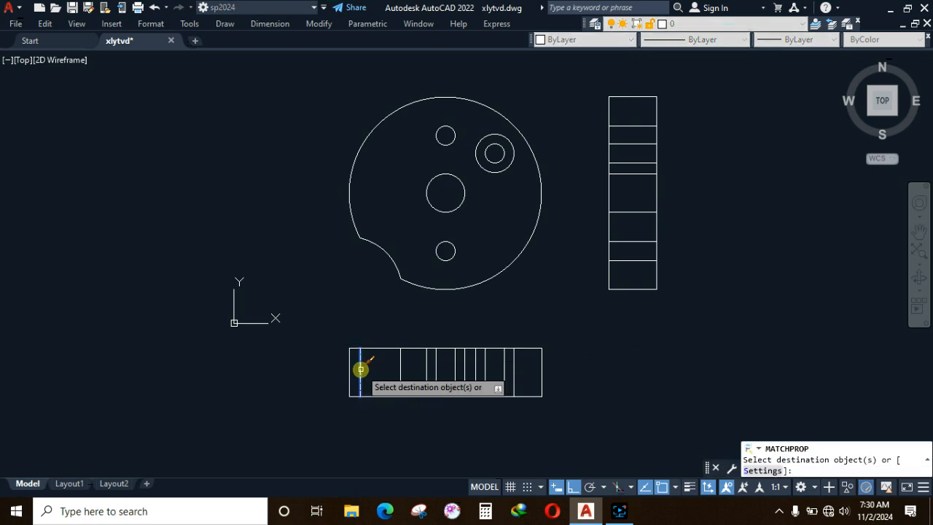
click(533, 373)
click(388, 367)
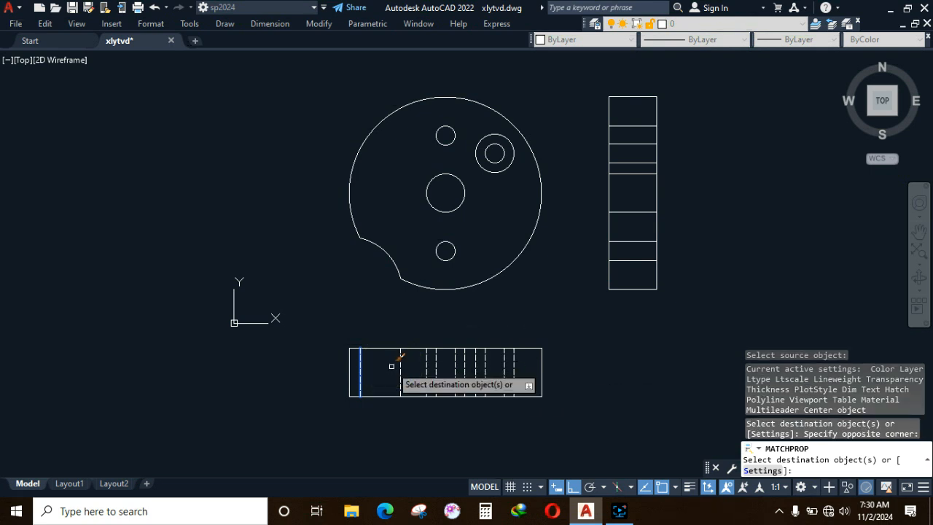
click(642, 271)
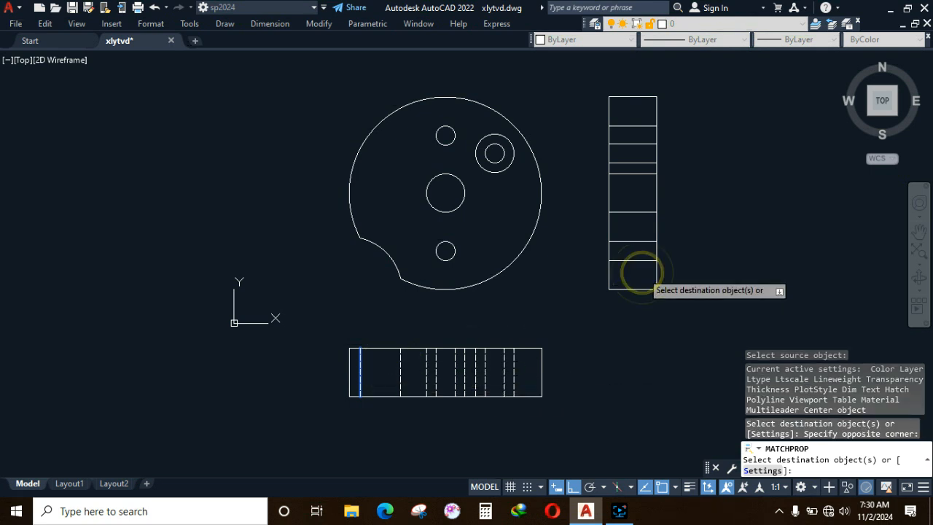
click(628, 119)
key(Escape)
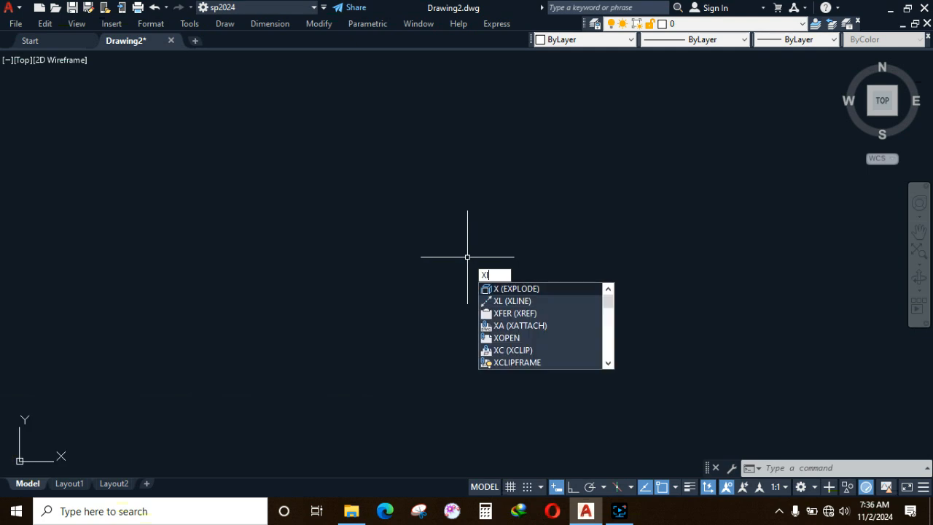
Draw five horizontal construction lines with XLINE in the empty drawing, starting at about Y 17 and going down about 3.5 to 4 units apart
text(L)
key(Return)
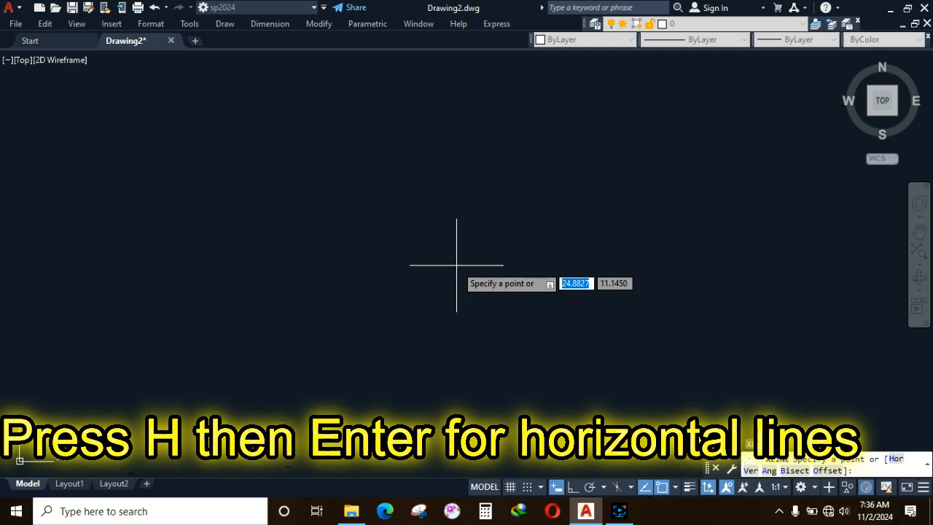
text(h)
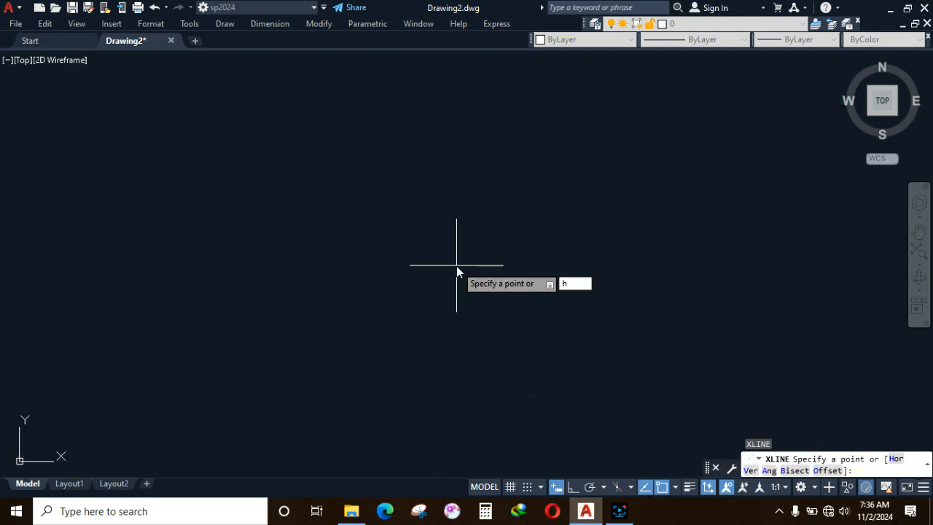
key(Return)
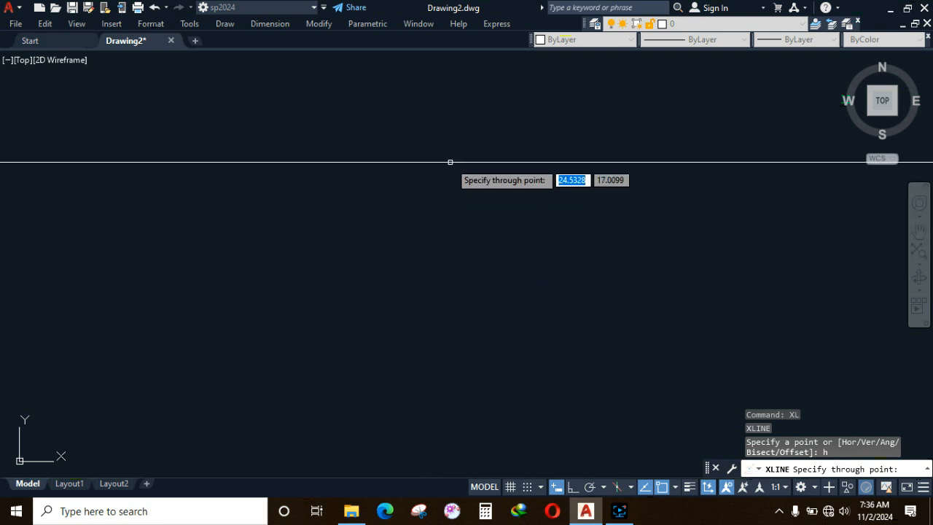
click(451, 162)
click(453, 226)
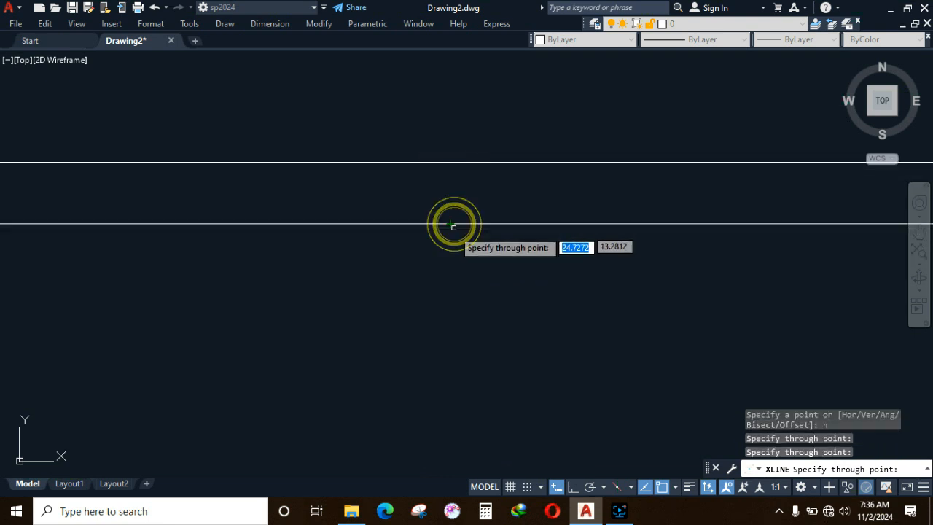
click(427, 292)
click(470, 359)
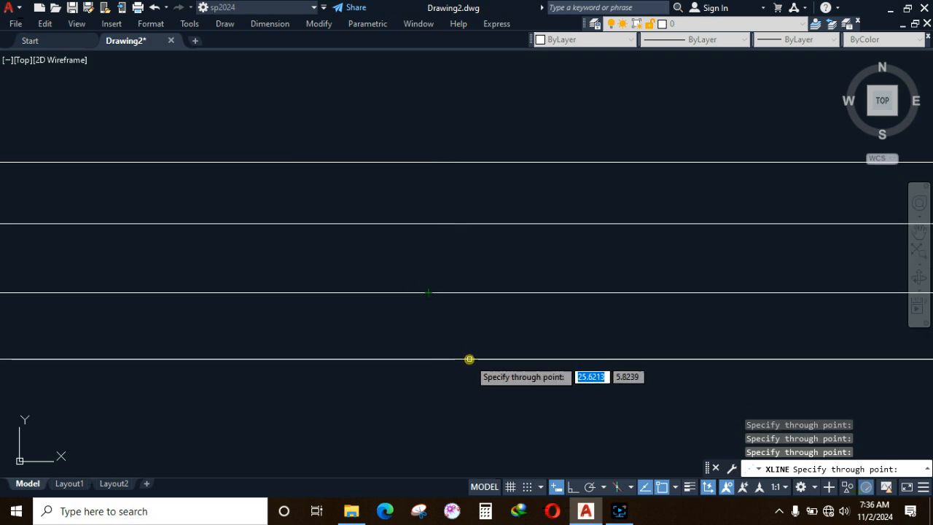
click(460, 423)
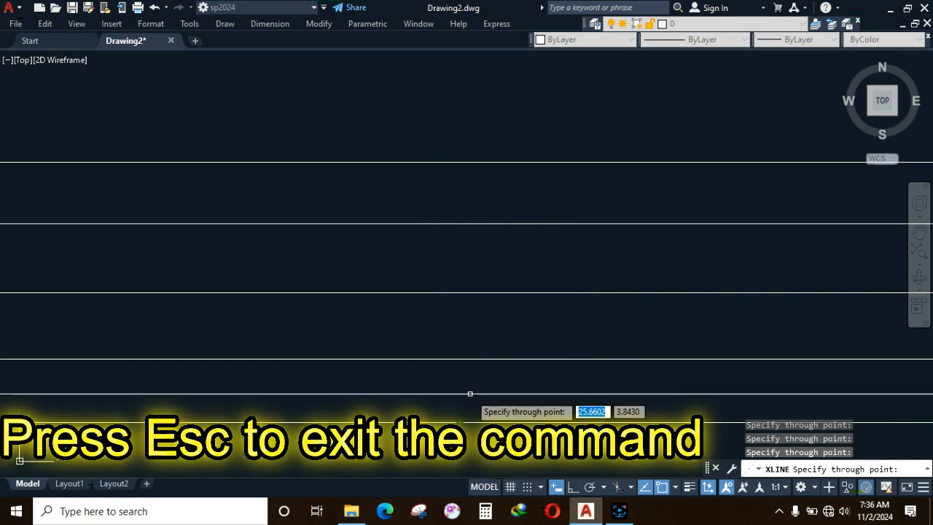
key(Escape)
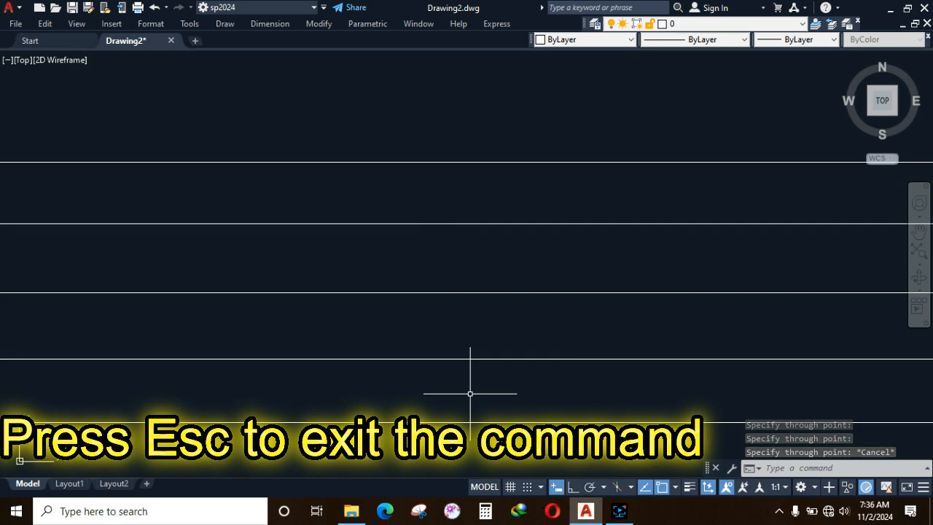
Draw five vertical XLINE construction lines across the horizontal ones, starting at about X 14.3 and spaced about 5 to 7 units apart
text(xl)
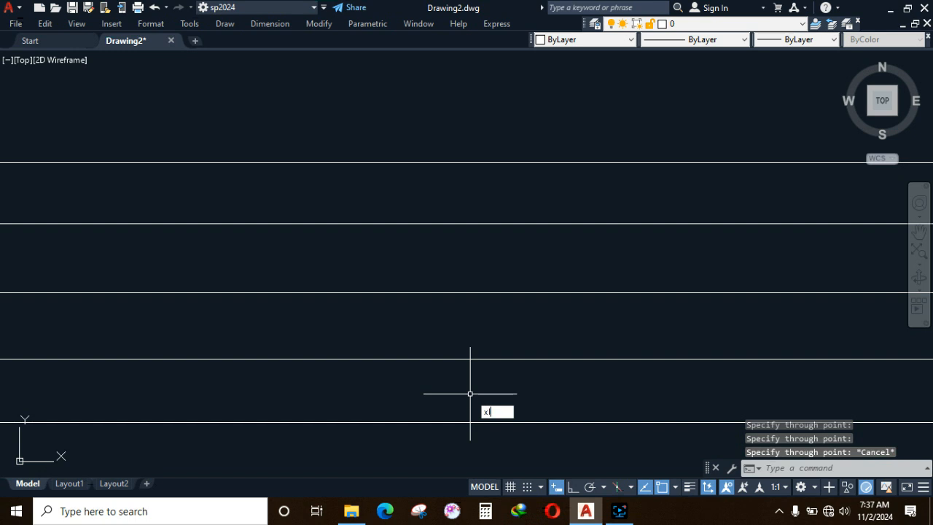
key(Return)
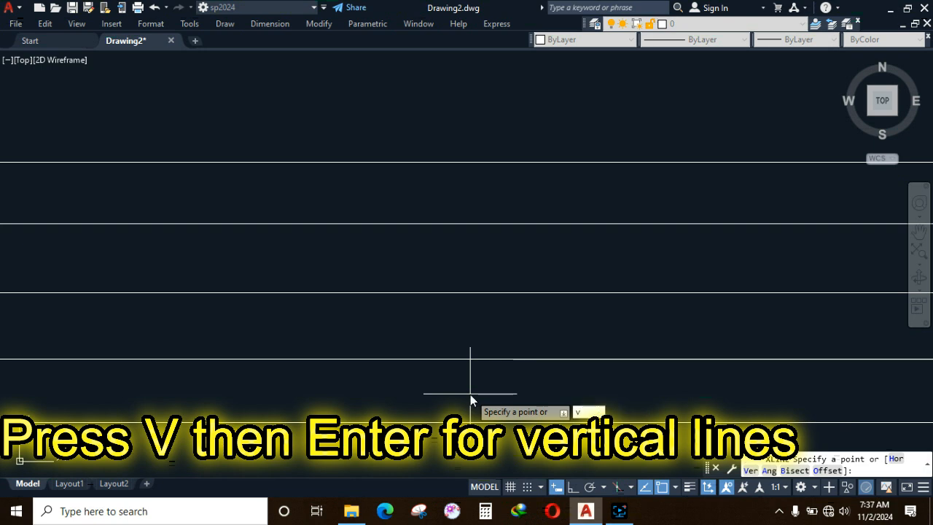
key(Return)
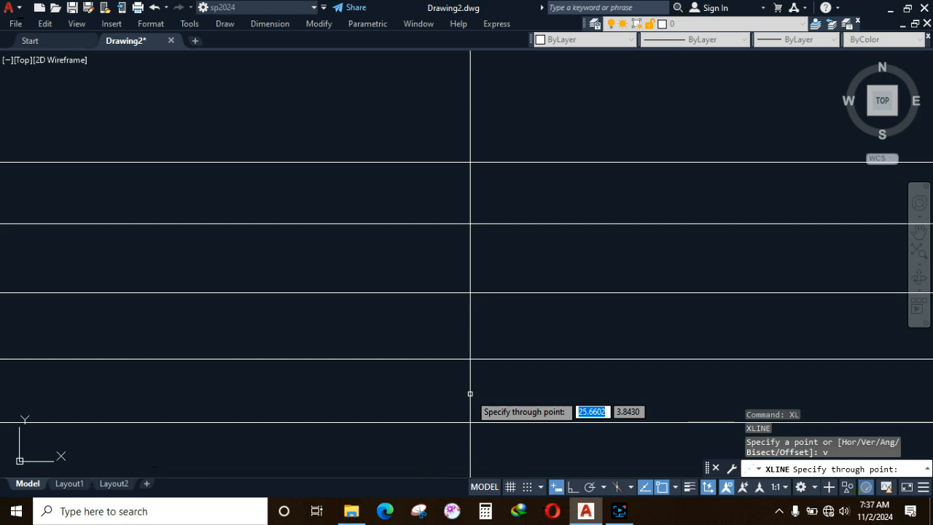
click(270, 388)
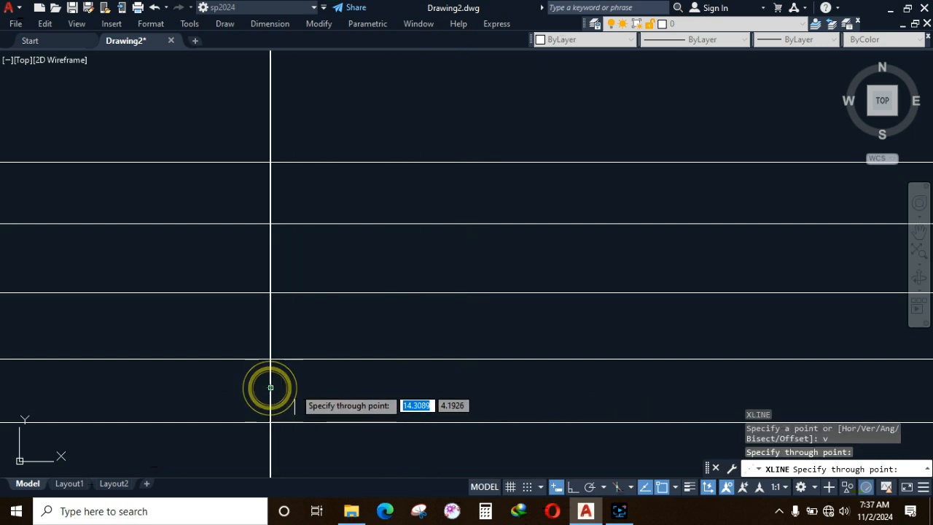
click(379, 387)
click(502, 380)
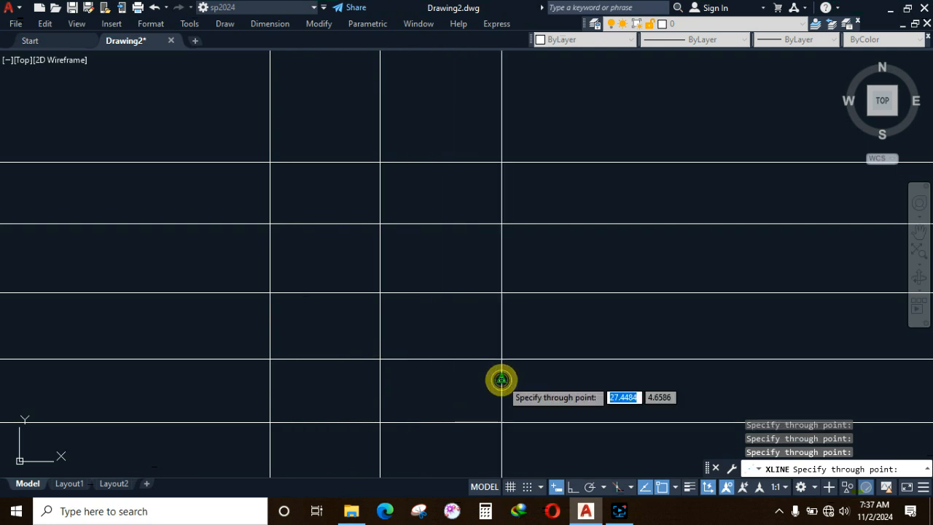
click(594, 379)
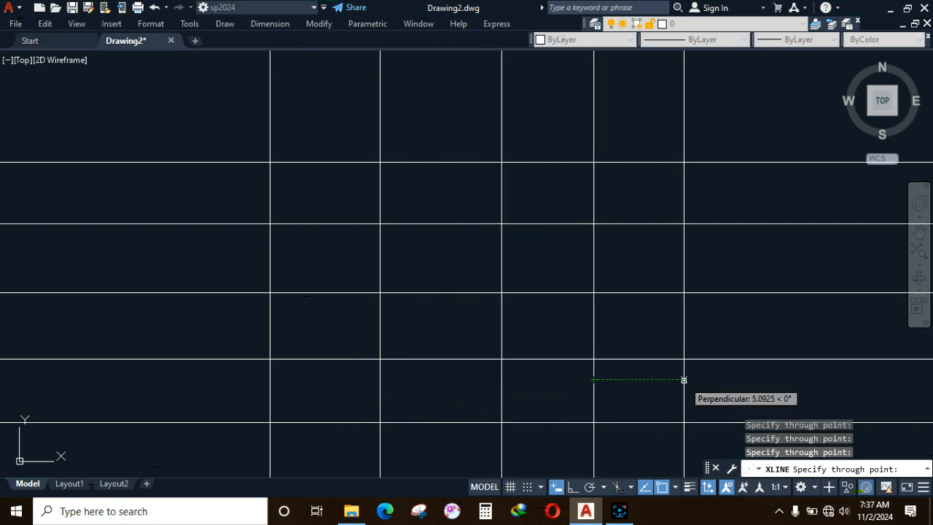
click(684, 380)
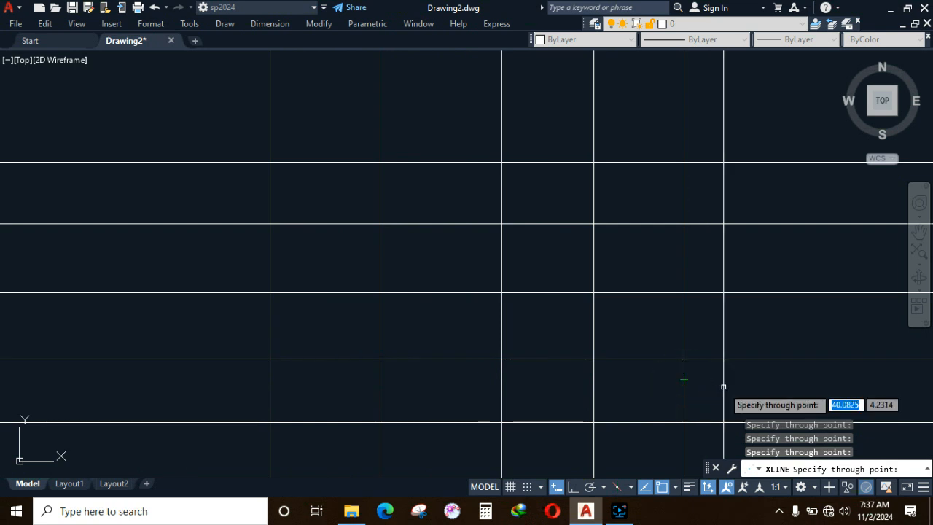
Draw a rising diagonal XLINE through the intersections of the first vertical with the fourth horizontal down and the second vertical with the third horizontal
key(Escape)
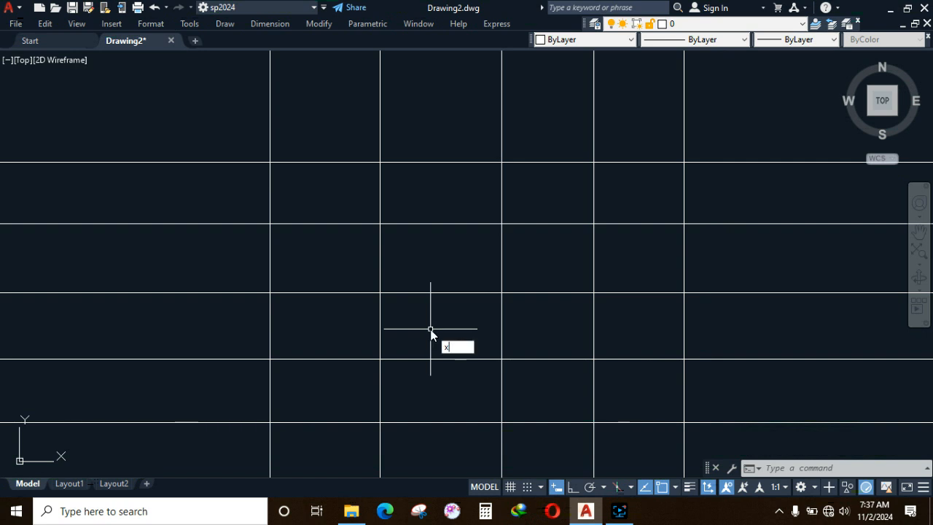
text(l)
key(Return)
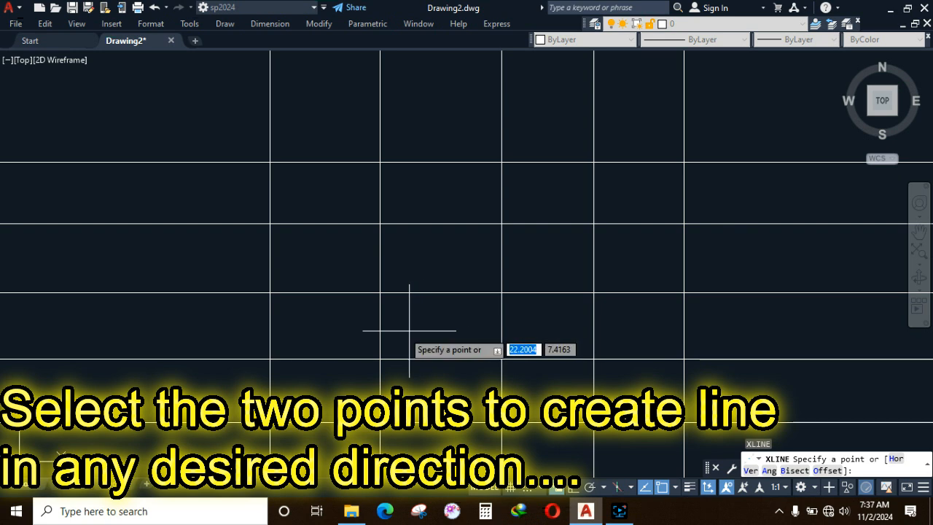
click(270, 359)
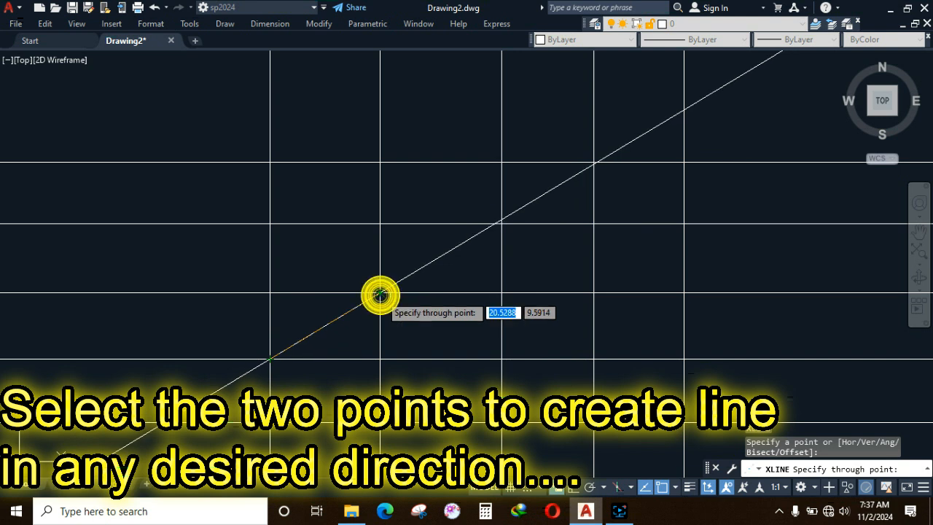
click(379, 295)
key(Escape)
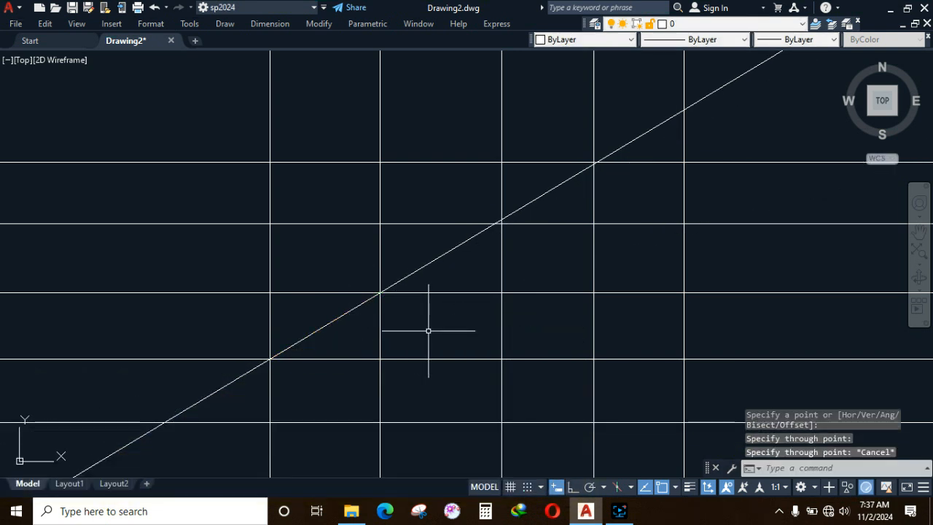
Draw an opposing diagonal XLINE from the intersection of the third vertical and third horizontal through that of the second vertical and second horizontal
text(xl)
key(Return)
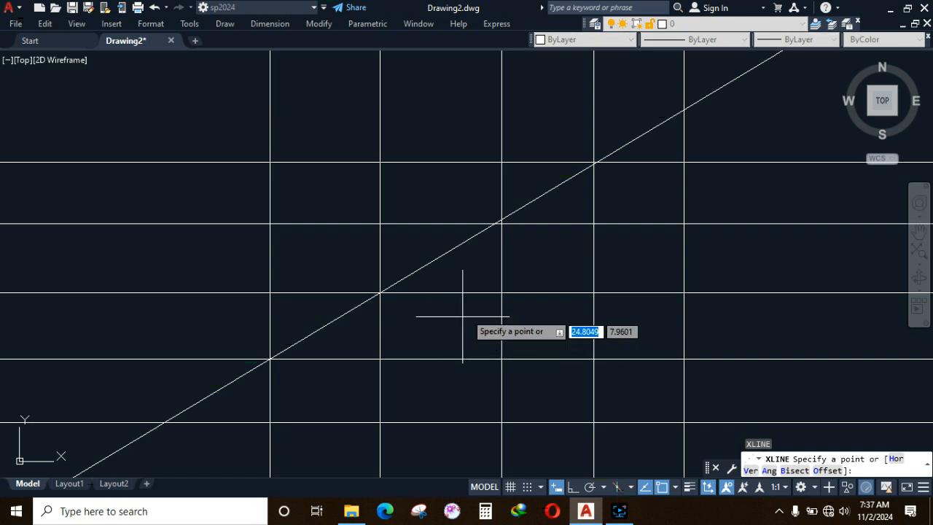
click(502, 293)
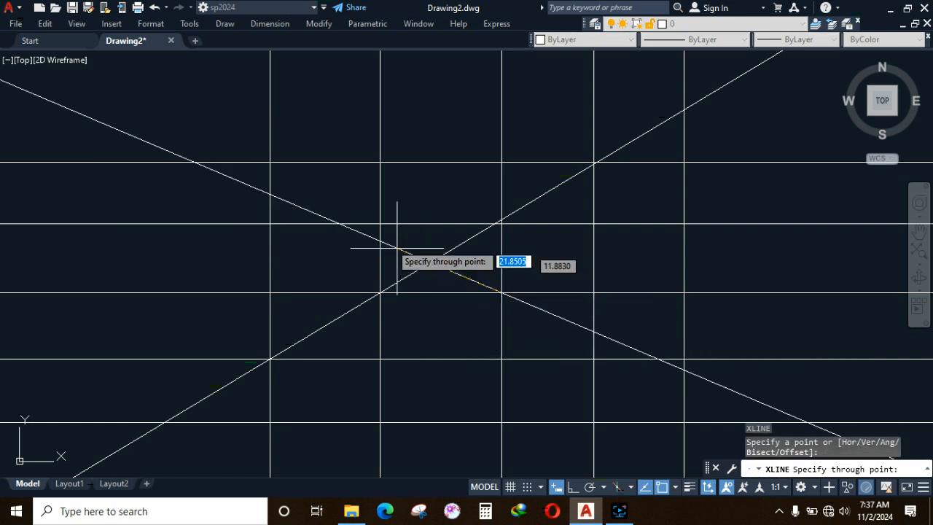
click(380, 223)
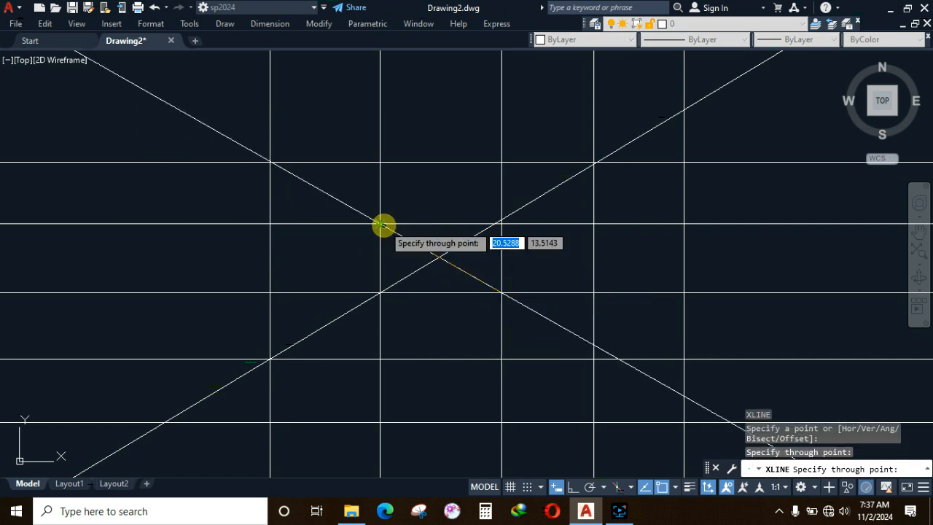
key(Escape)
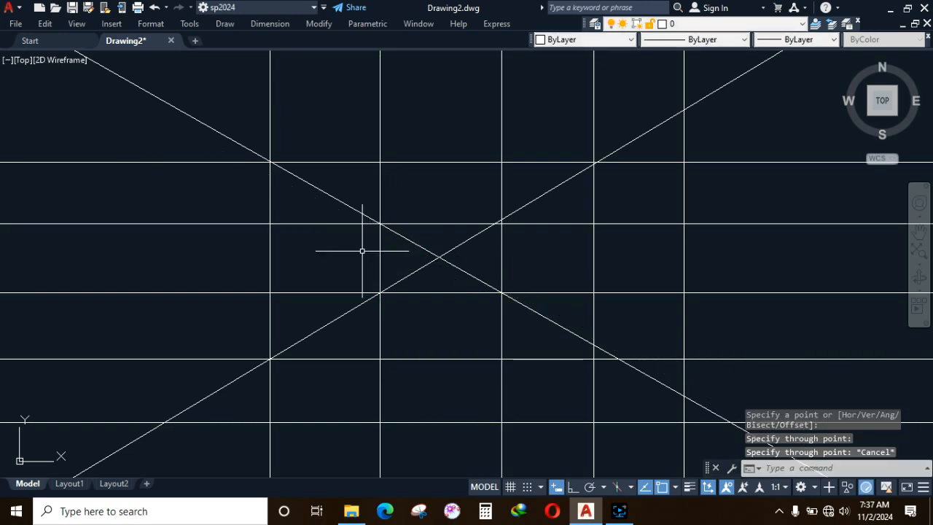